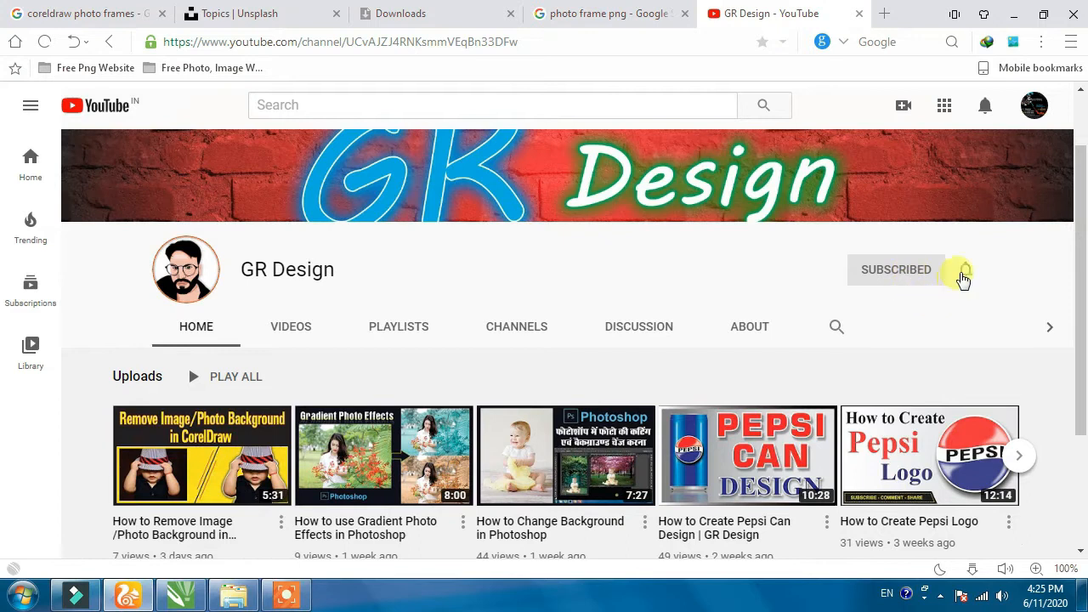
click(899, 310)
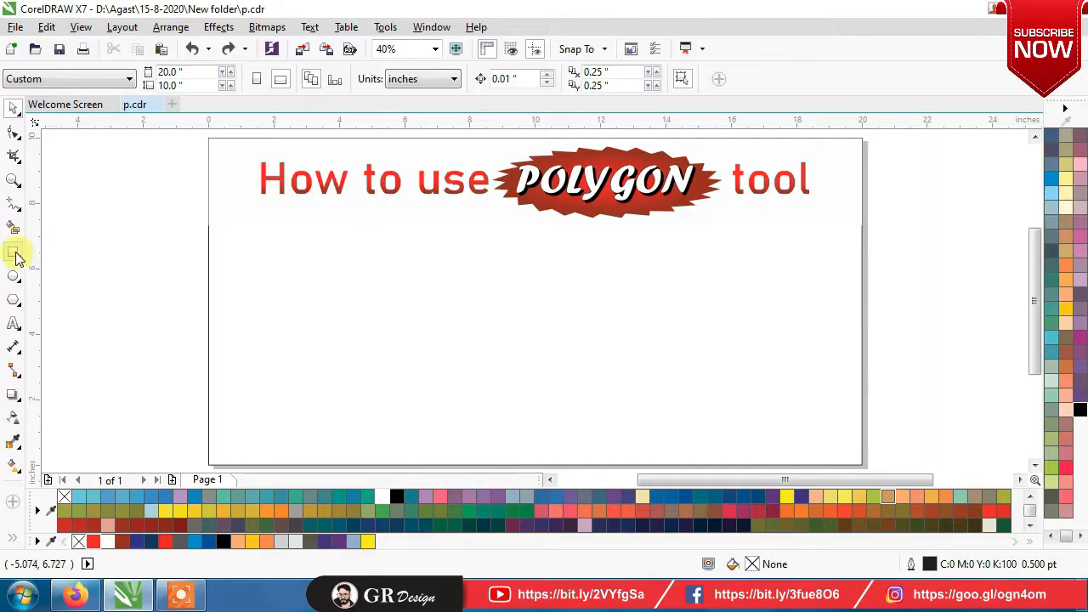
- Draw a polygon about 4 inches across below the heading's start and set its number of sides to 3
click(15, 301)
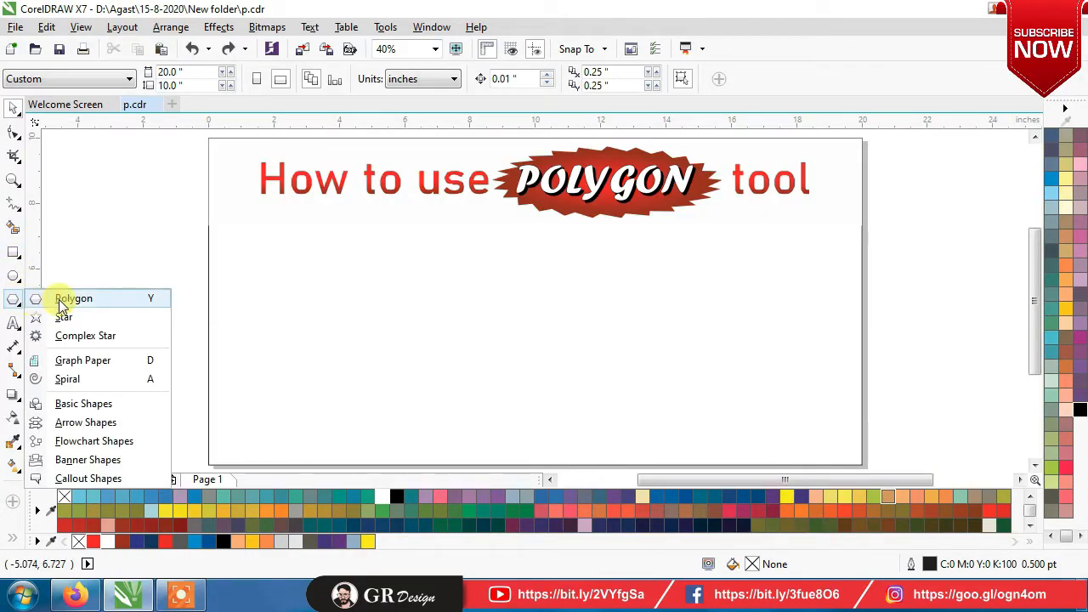
click(148, 306)
drag(244, 218, 371, 346)
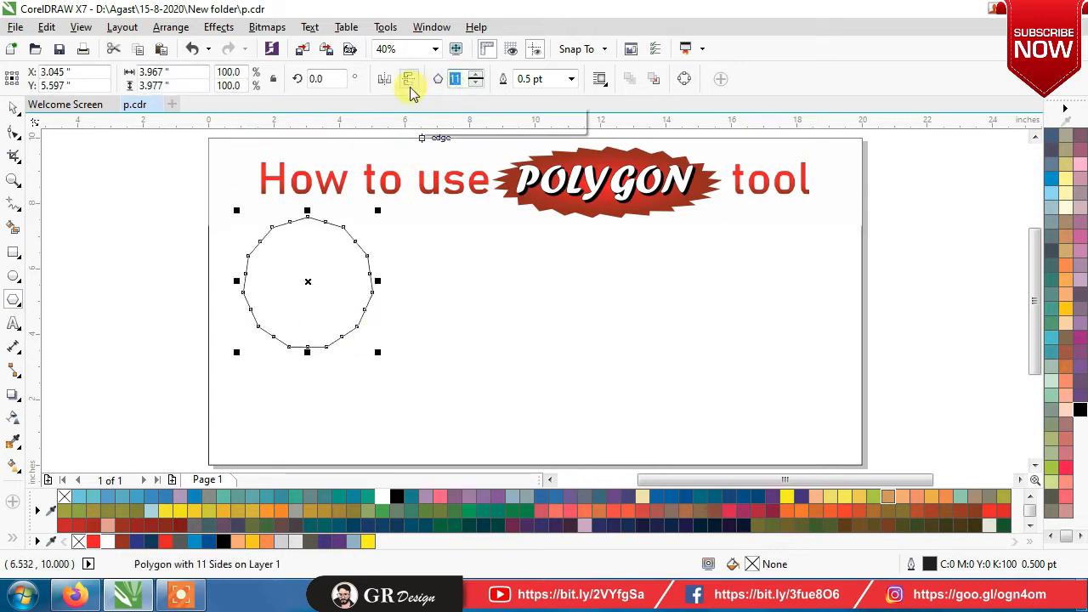
key(Return)
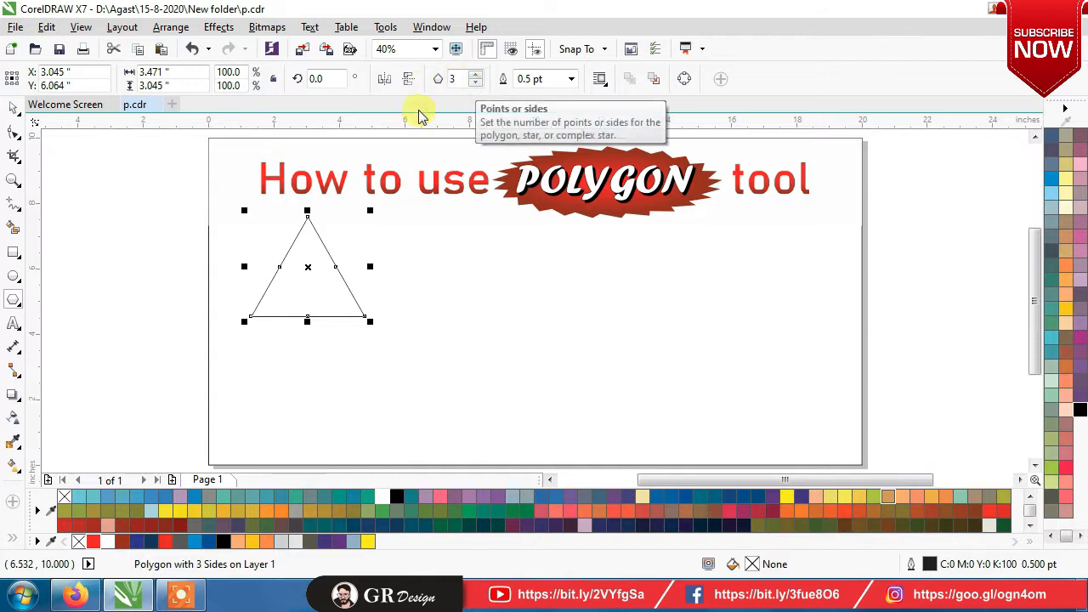
- Place a copy of the triangle beside it and set the copy's number of sides to 4
drag(307, 266, 440, 269)
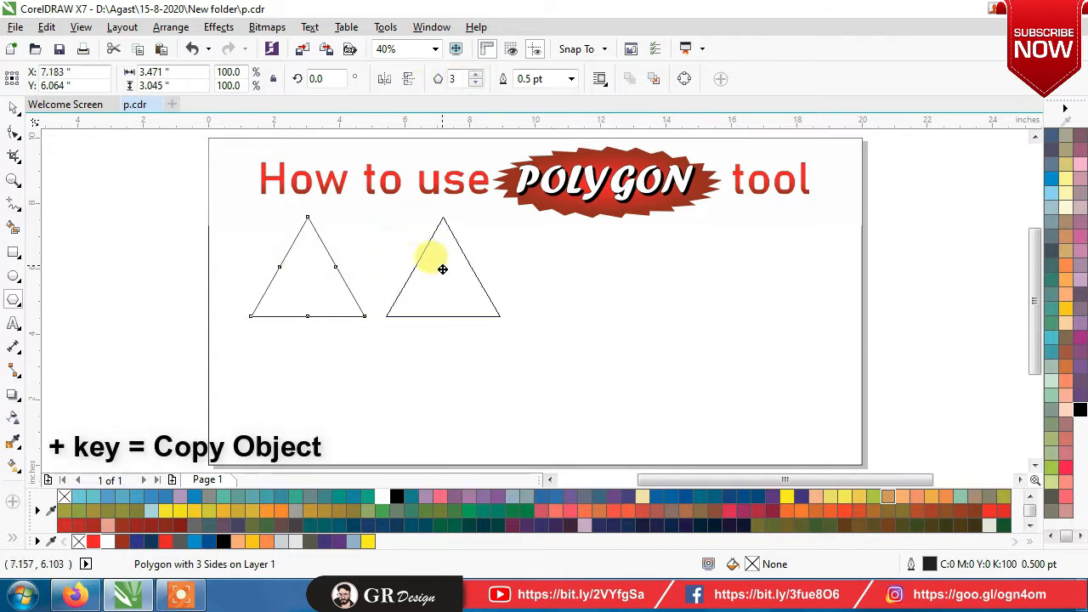
text(4)
key(Return)
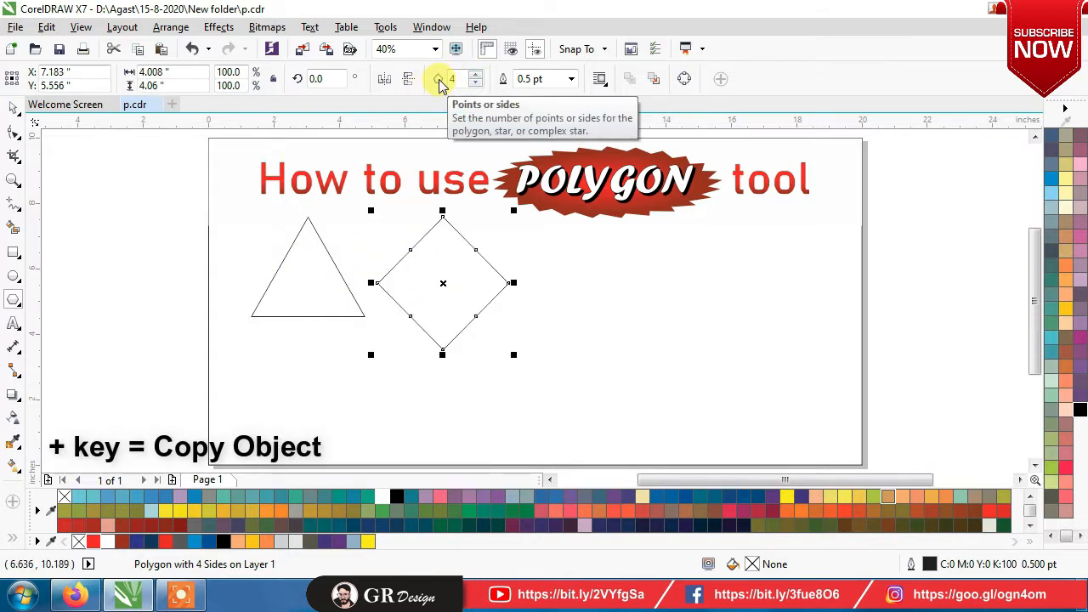
- Place a copy of the four-sided polygon beside it and set the copy's number of sides to 5
drag(442, 283, 592, 283)
right_click(592, 283)
click(464, 78)
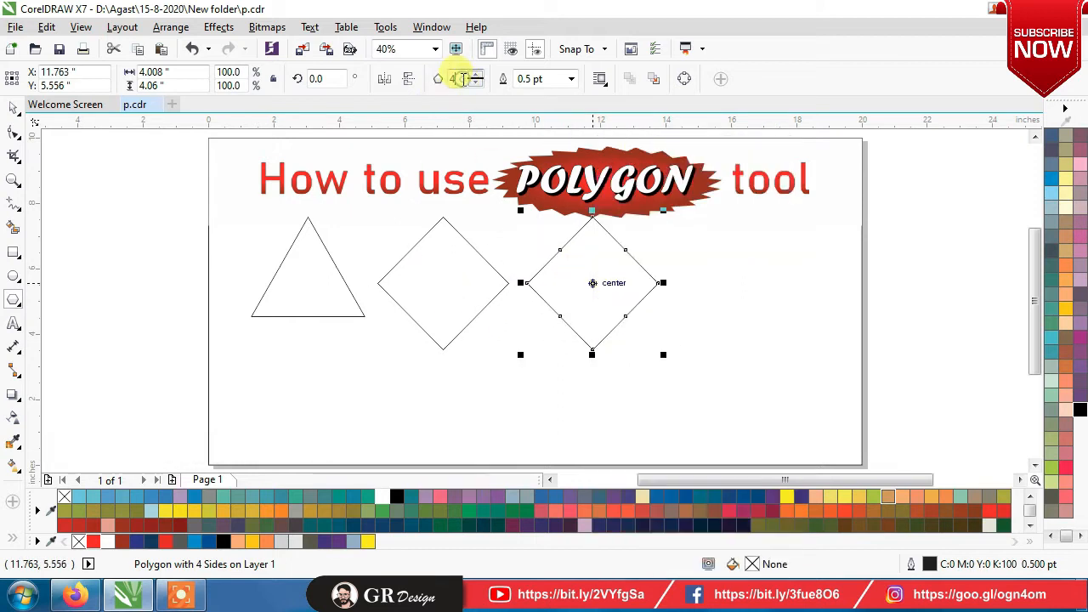
text(5)
key(Return)
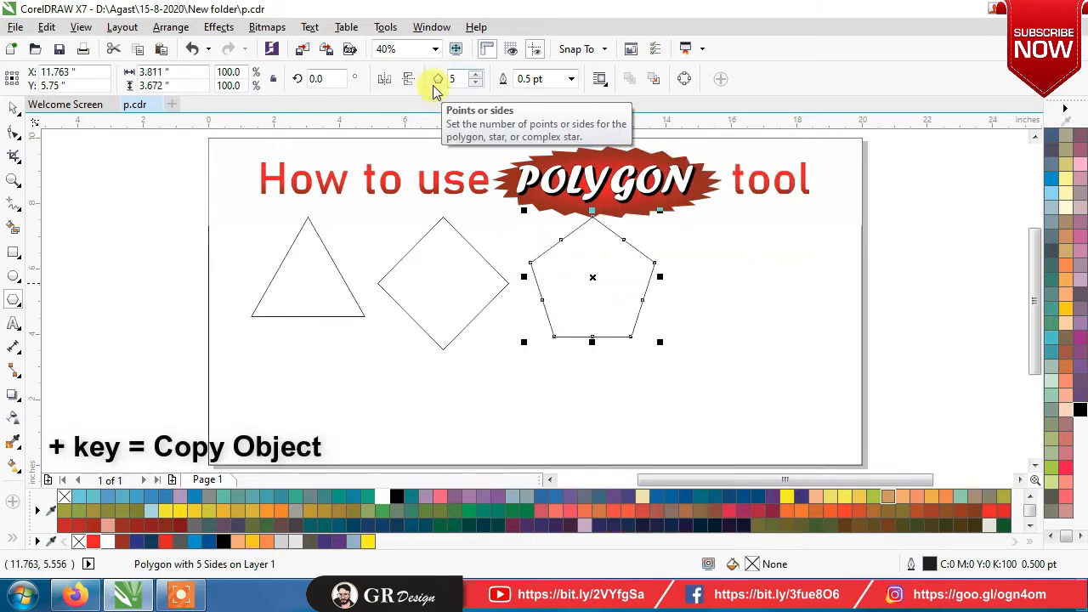
- Place a copy of the pentagon beside it and set the copy's number of sides to 6
drag(628, 275, 748, 277)
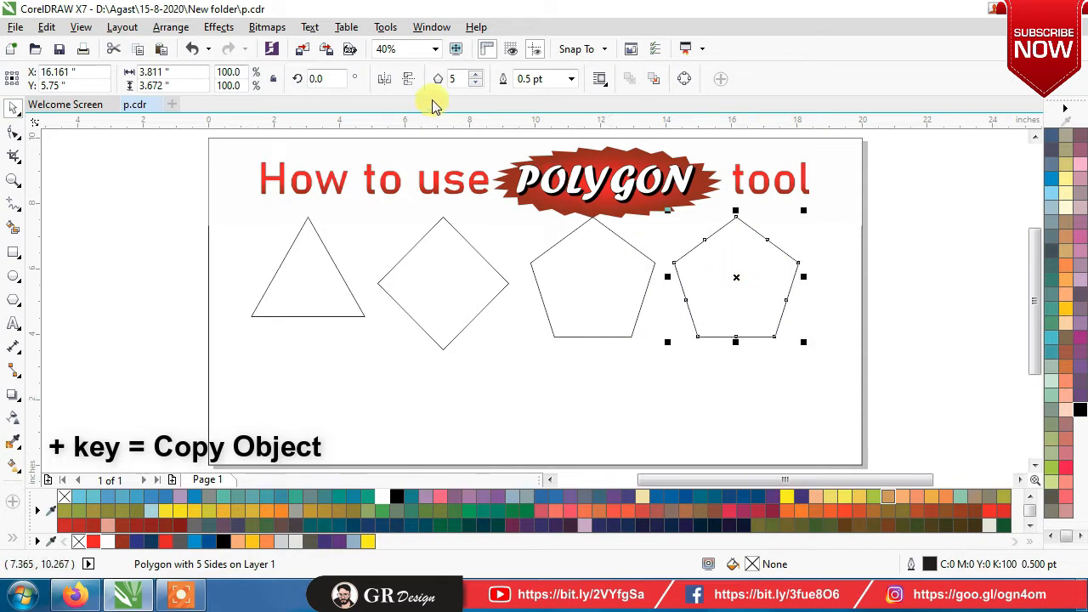
text(6)
key(Return)
- Select all four polygons and scale them down proportionally to about 87% so a fifth shape fits in the row
click(918, 289)
click(752, 288)
shift+click(543, 265)
shift+click(454, 257)
shift+click(263, 260)
drag(800, 213, 790, 232)
click(923, 257)
- Place a copy of the hexagon at the end of the row and set the copy's number of sides to 7
drag(643, 289, 768, 289)
right_click(768, 289)
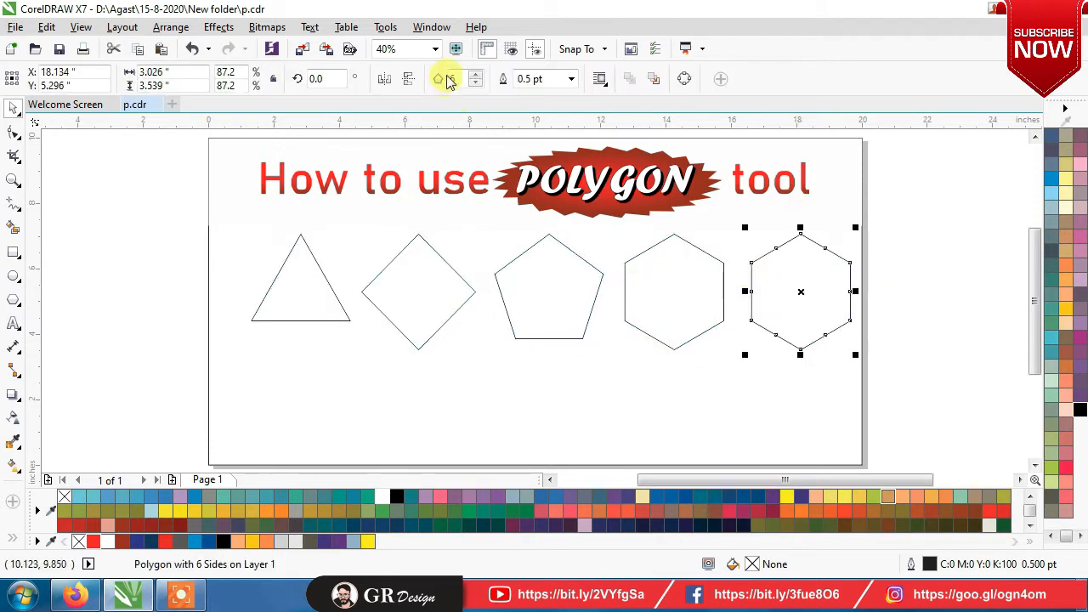
text(7)
key(Return)
- Select all five polygons and shift the whole row slightly left to centre it on the page
click(909, 336)
click(767, 287)
shift+click(700, 280)
shift+click(588, 279)
shift+click(390, 270)
shift+click(282, 264)
drag(416, 260, 402, 267)
click(971, 256)
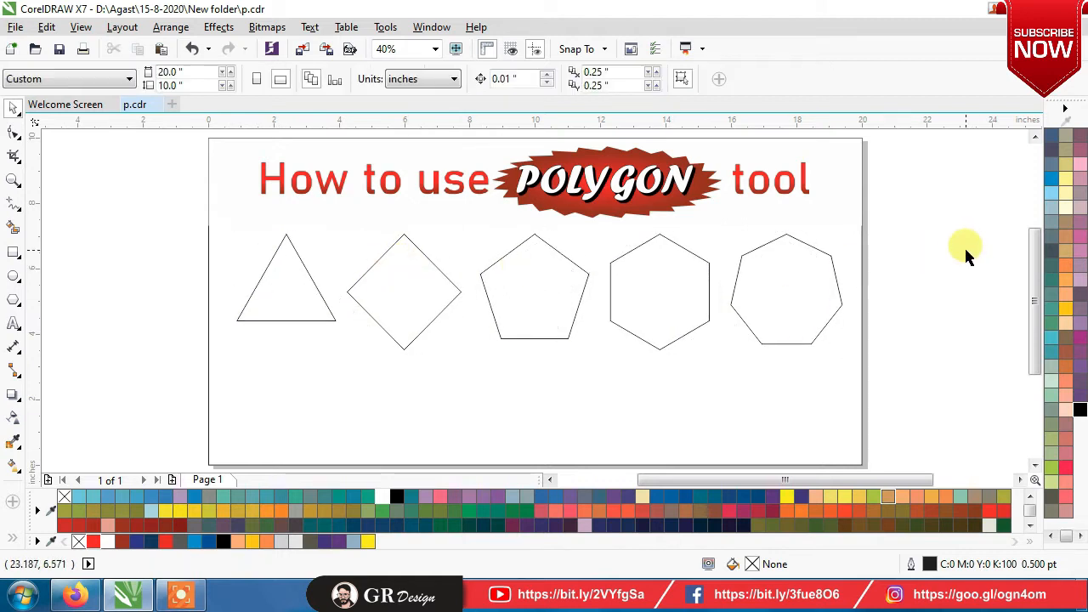
- Set the heptagon's number of sides to 16
click(765, 251)
click(477, 75)
click(475, 84)
click(476, 76)
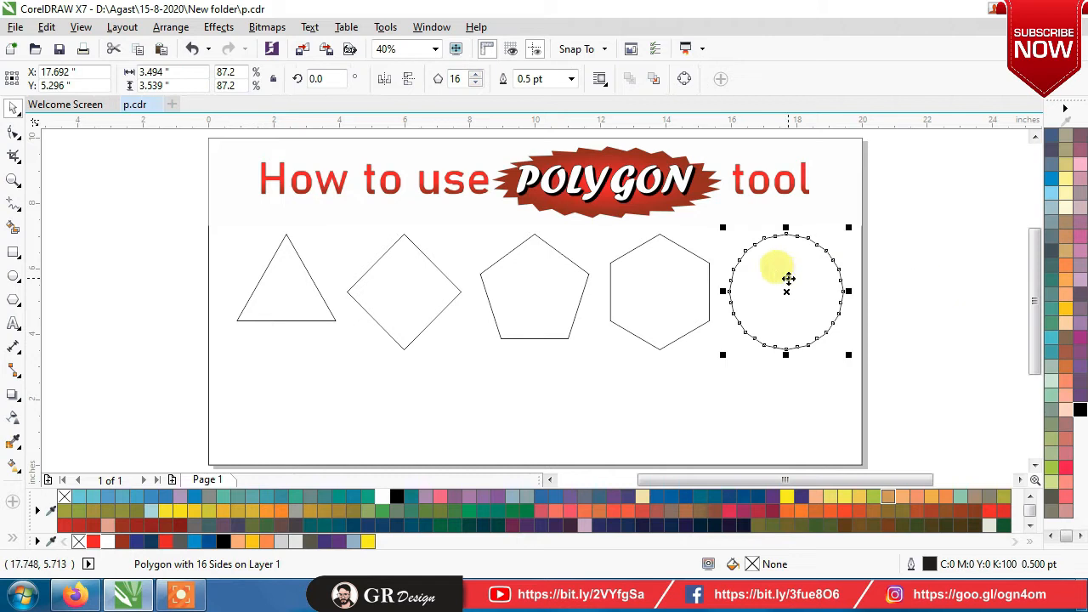
- Use the Shape tool to pull a mid-side node of the 16-sided polygon inward, forming a narrow-rayed star
click(17, 136)
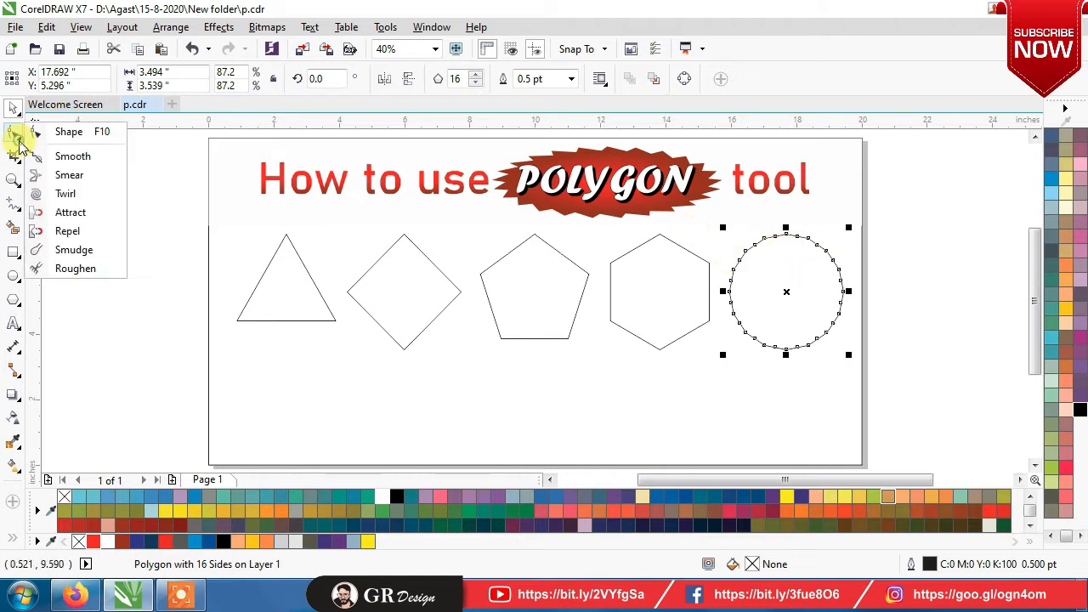
click(51, 133)
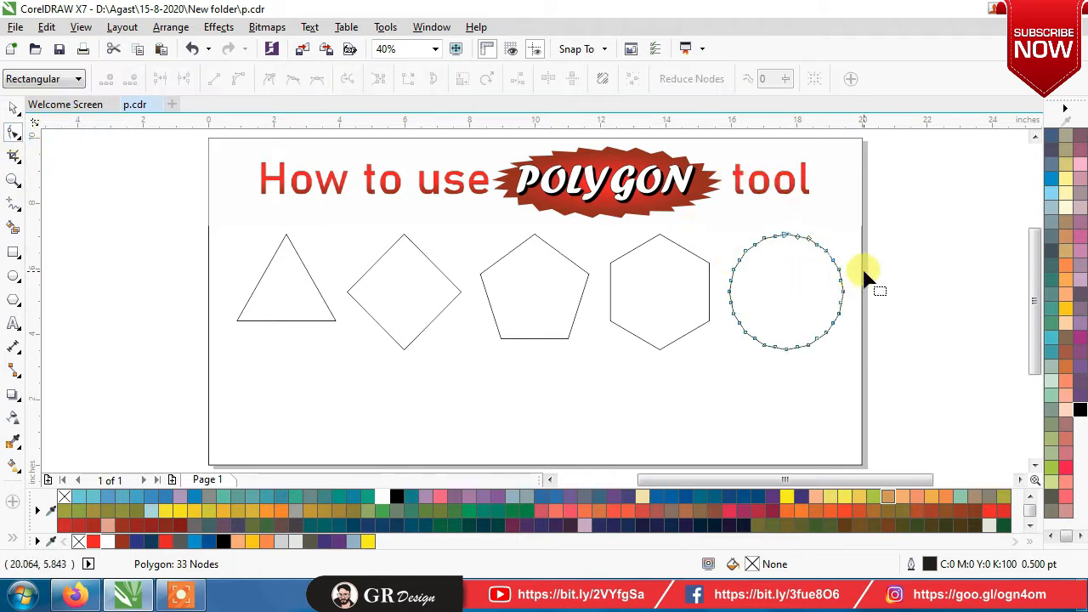
scroll(863, 272, up, 3)
click(1035, 136)
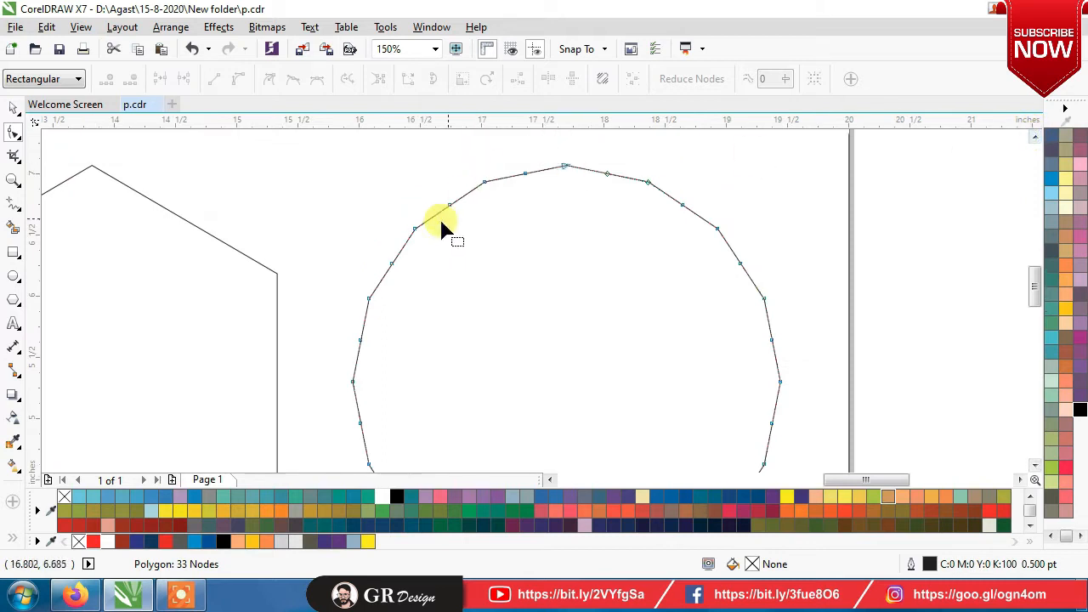
drag(448, 207, 530, 317)
scroll(586, 252, down, 1)
click(13, 108)
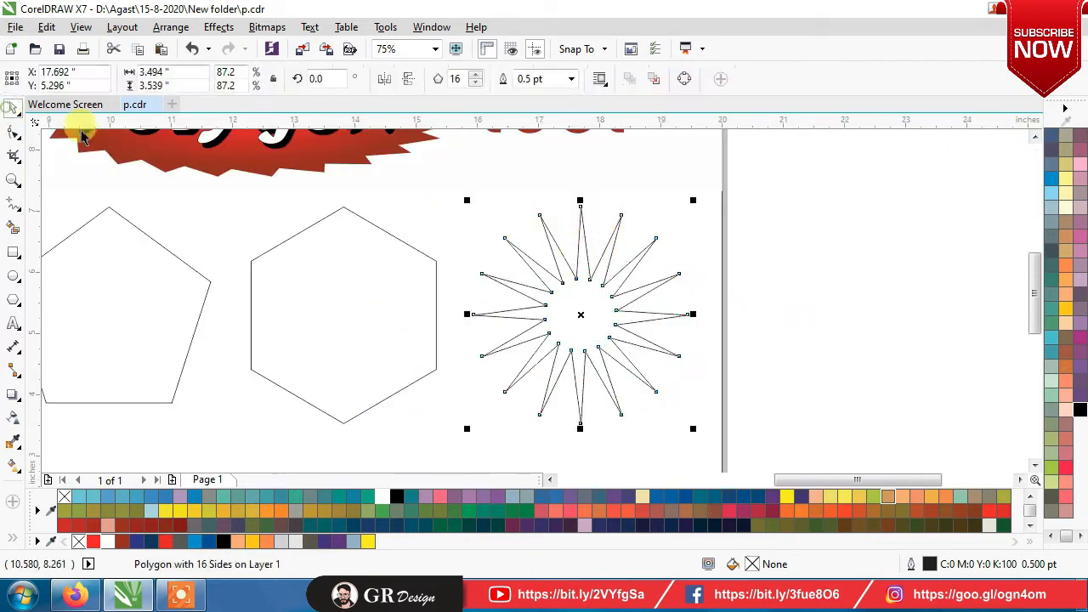
scroll(633, 255, down, 2)
key(Escape)
- Fill the 16-point star with purple C:40 M:100 Y:0 K:0 and remove its outline
scroll(627, 281, up, 2)
click(645, 255)
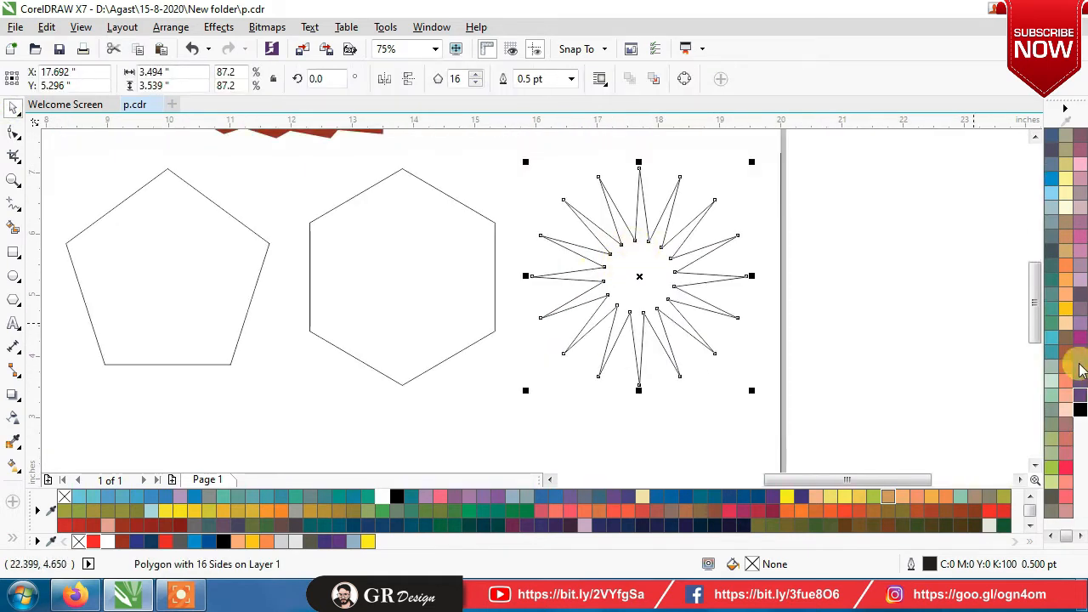
drag(1079, 338, 698, 263)
drag(1068, 533, 1064, 536)
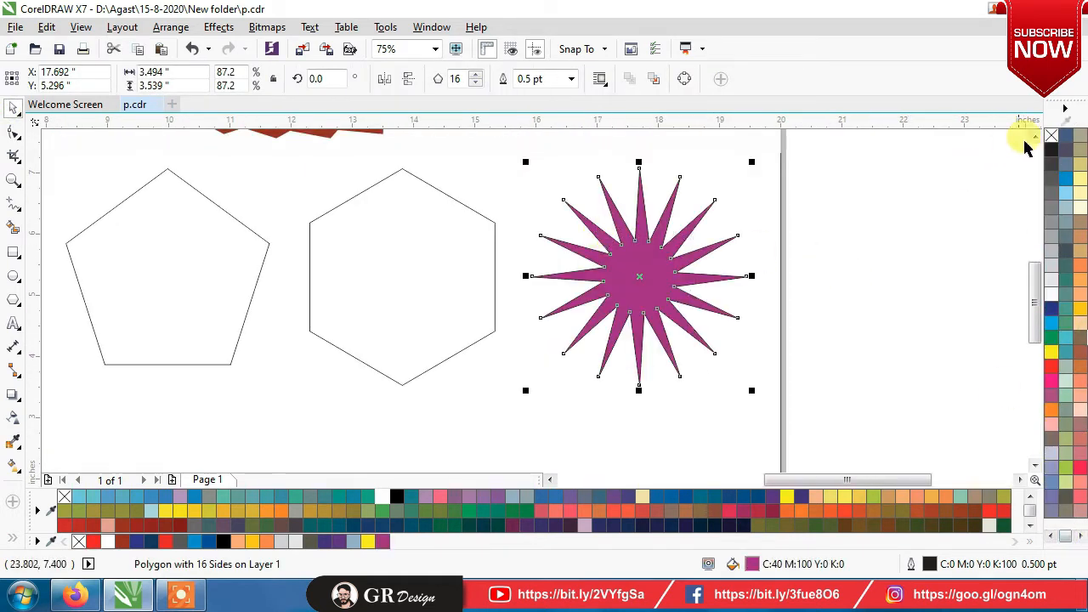
right_click(1050, 136)
click(941, 189)
click(563, 313)
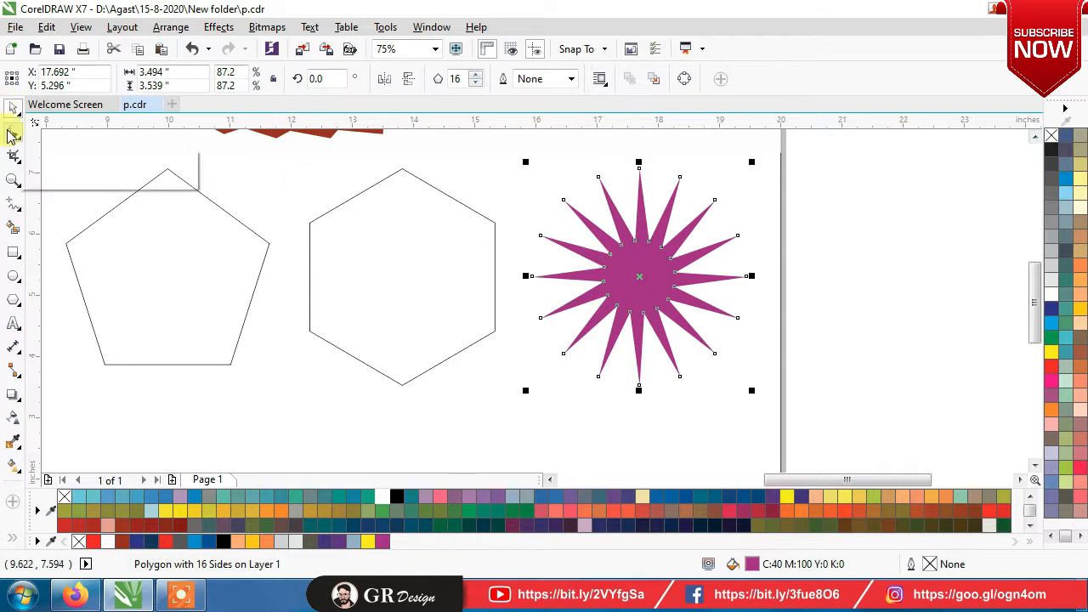
- Move an outer tip node of the purple star slightly outward and sideways to lengthen and slant its rays
click(11, 133)
scroll(638, 243, up, 3)
scroll(639, 280, down, 1)
drag(577, 160, 553, 151)
scroll(633, 259, down, 1)
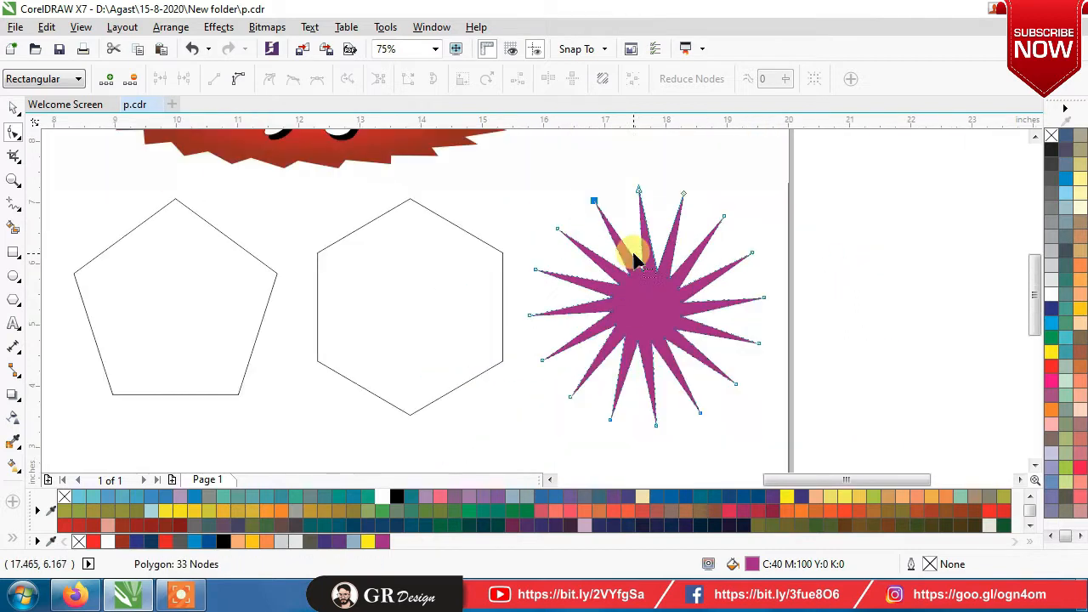
- Increase the purple star's number of points to 32
click(13, 107)
drag(476, 76, 476, 77)
click(906, 388)
click(660, 327)
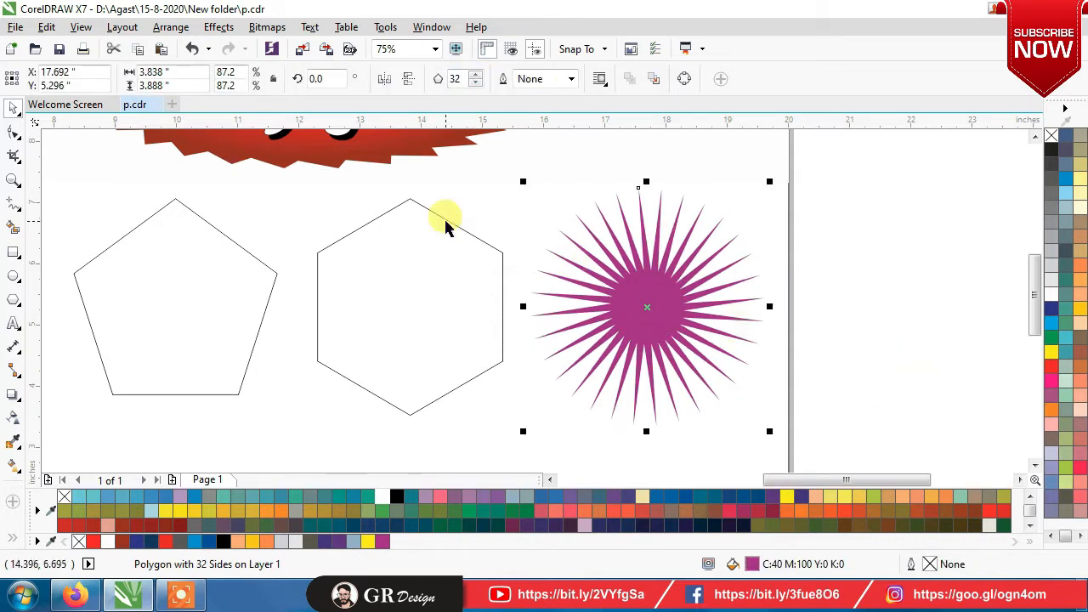
- Add nodes along both edges of a ray on the 32-point star and pull them outward to widen the rays
click(14, 133)
scroll(663, 255, up, 2)
scroll(654, 293, down, 1)
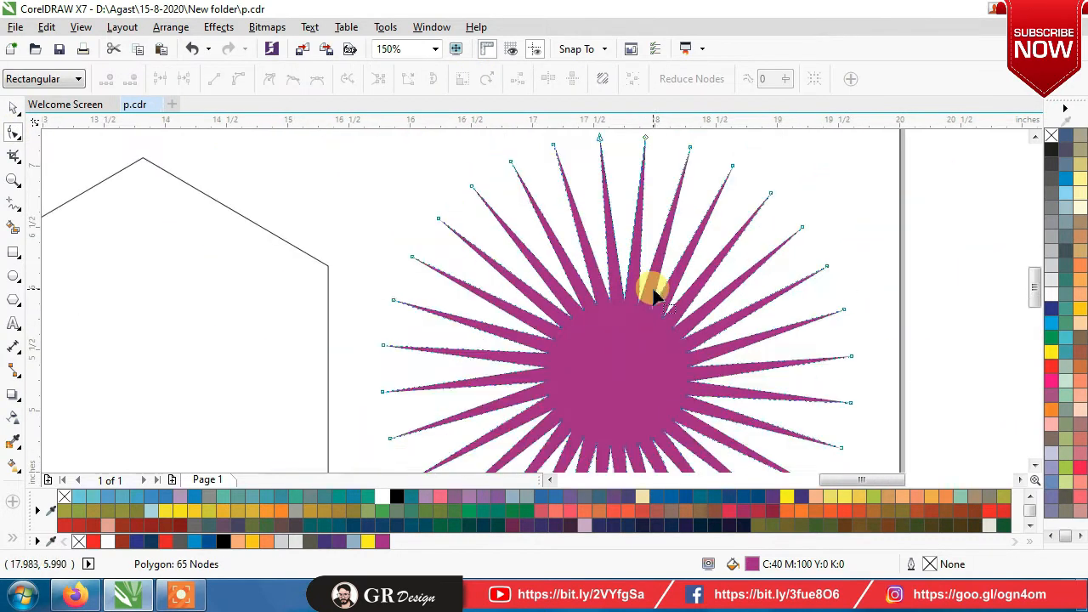
scroll(609, 308, up, 1)
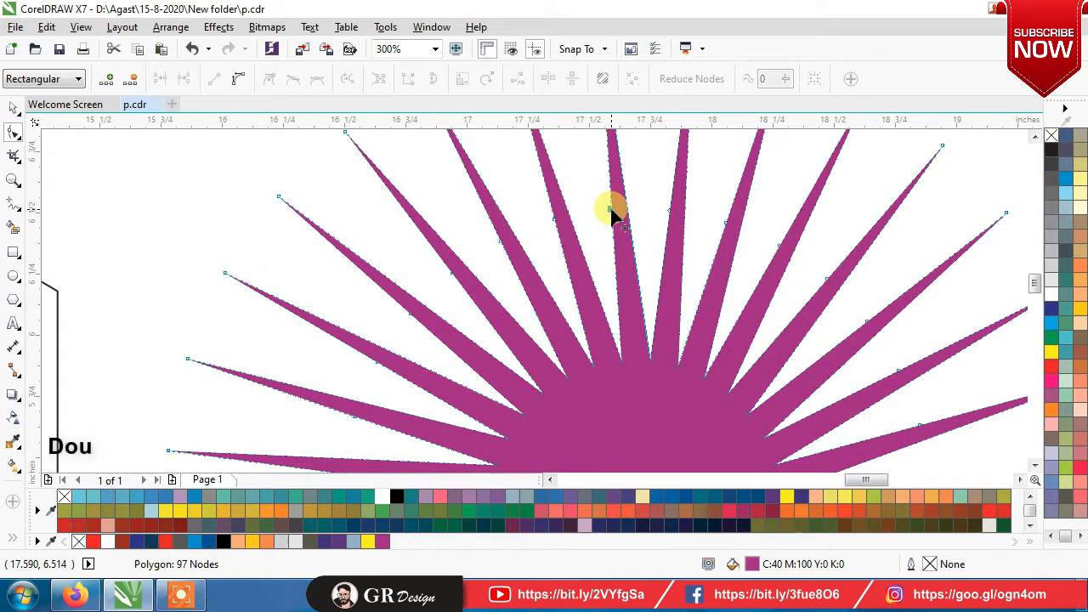
mouse_move(608, 217)
mouse_down()
mouse_move(598, 218)
mouse_move(637, 212)
mouse_move(598, 213)
mouse_up()
scroll(627, 255, down, 1)
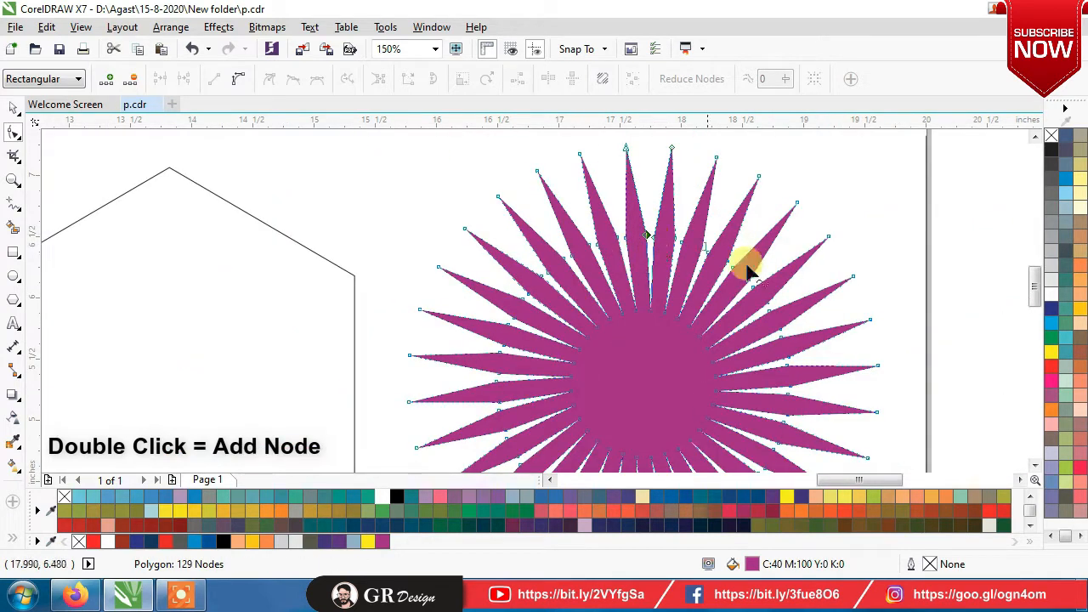
scroll(529, 189, down, 2)
scroll(615, 220, up, 1)
click(12, 111)
click(906, 262)
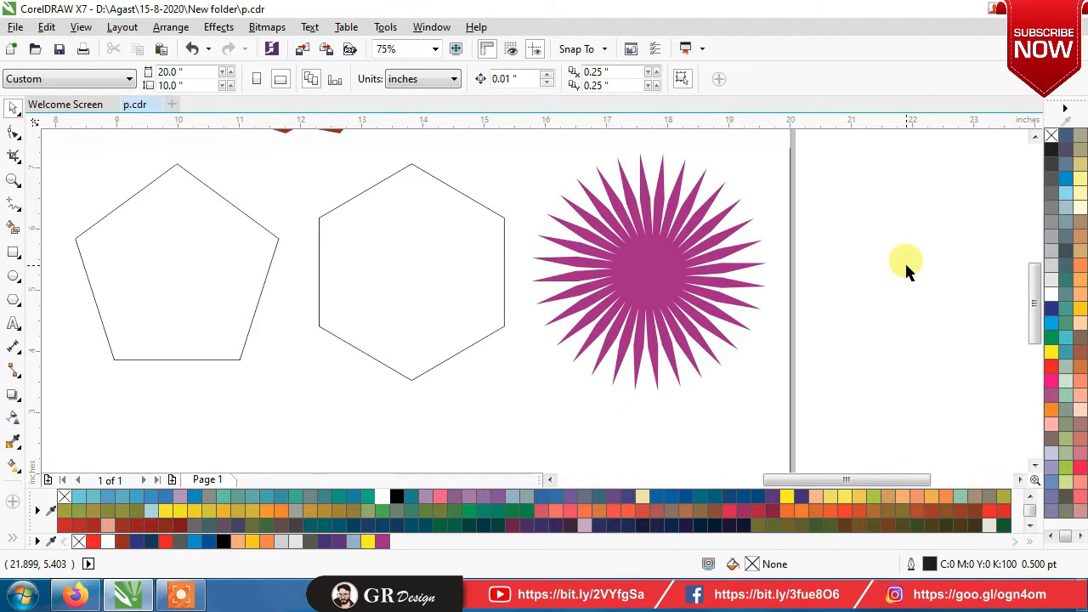
- Place a copy of the purple 32-point star below the triangle
scroll(839, 259, down, 1)
click(739, 253)
drag(740, 253, 268, 347)
right_click(268, 346)
click(159, 340)
- Delete the two mid-edge nodes from a ray of the copied star to restore straight, narrow rays
scroll(256, 336, up, 2)
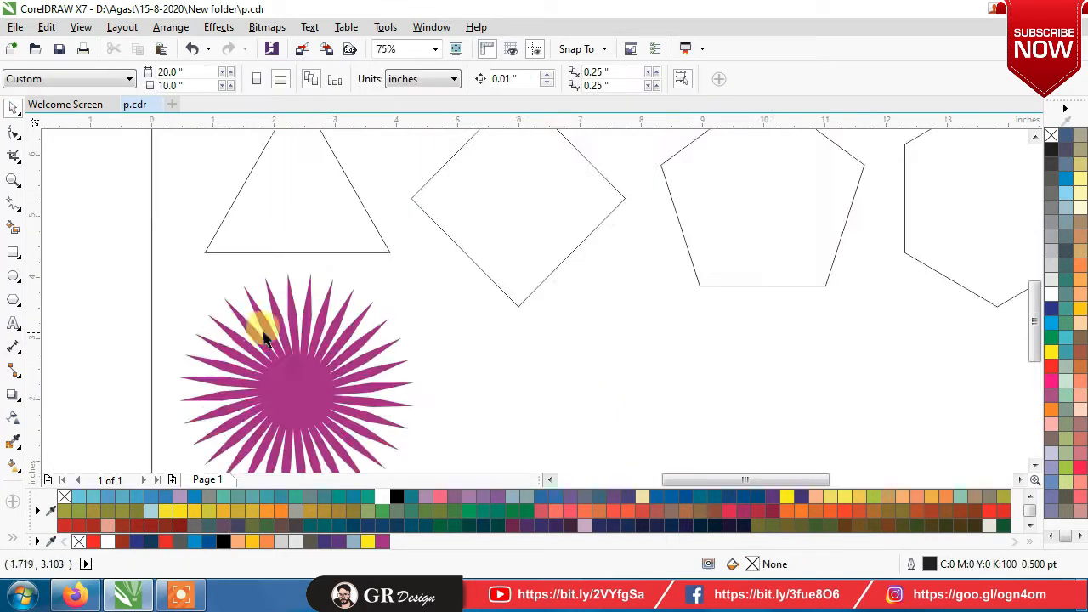
click(311, 272)
scroll(554, 235, down, 1)
scroll(417, 253, up, 1)
scroll(417, 253, up, 1)
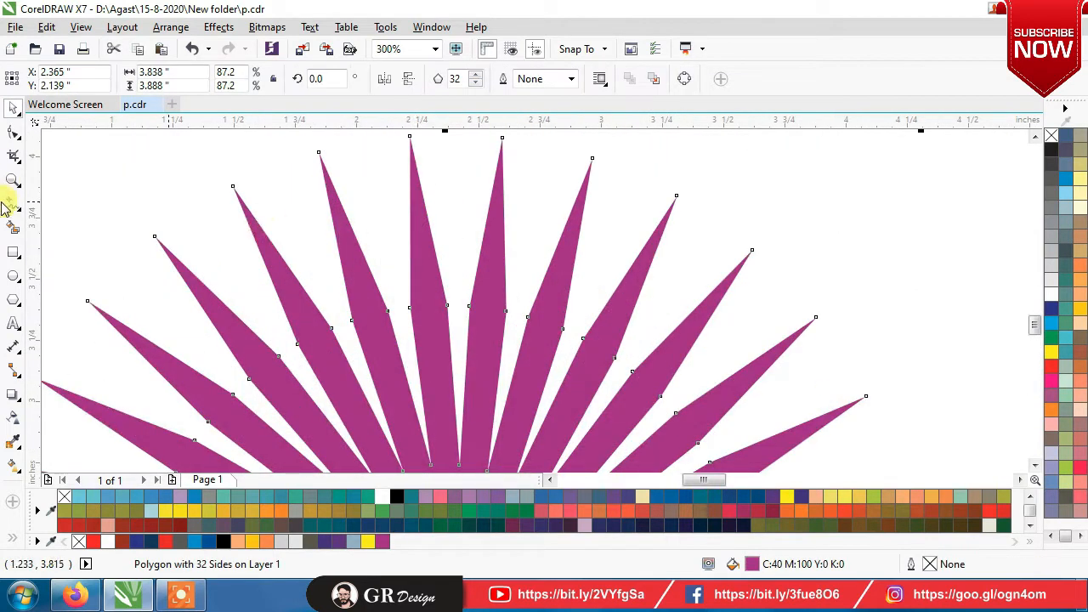
click(13, 132)
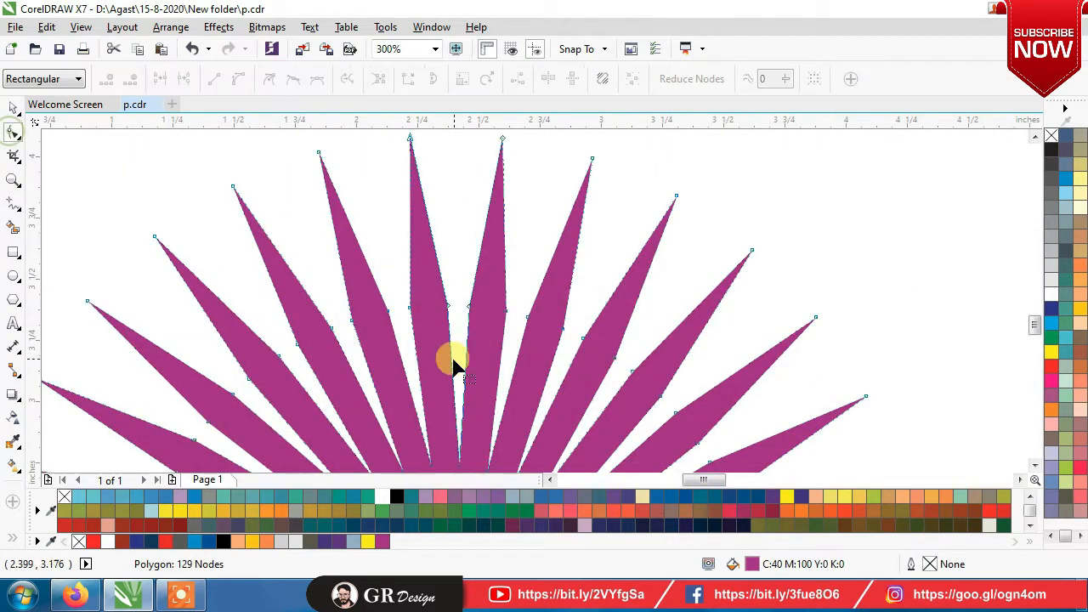
right_click(352, 321)
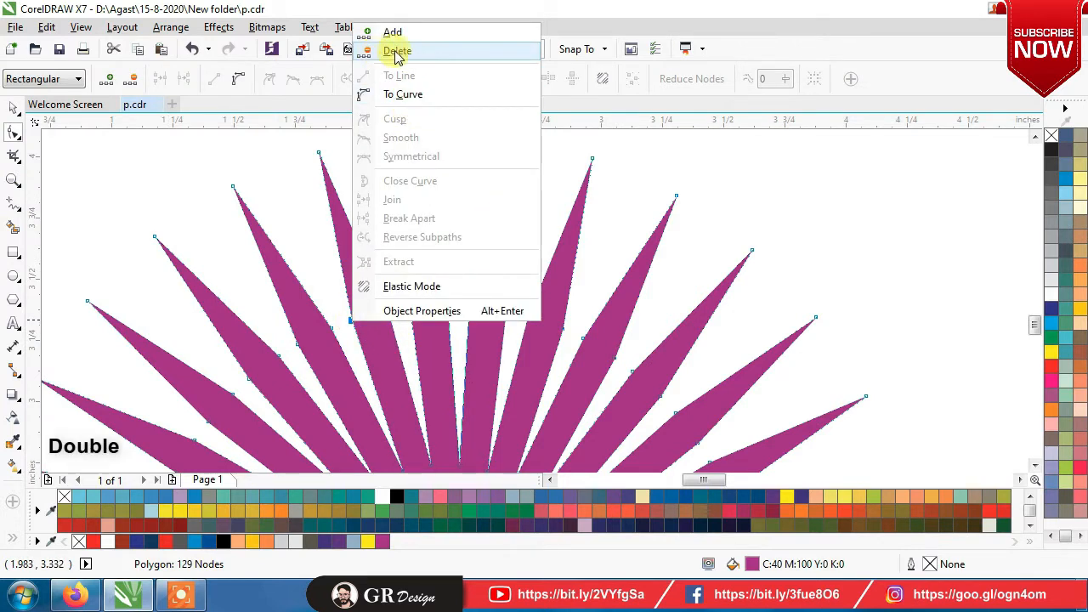
click(396, 53)
right_click(389, 311)
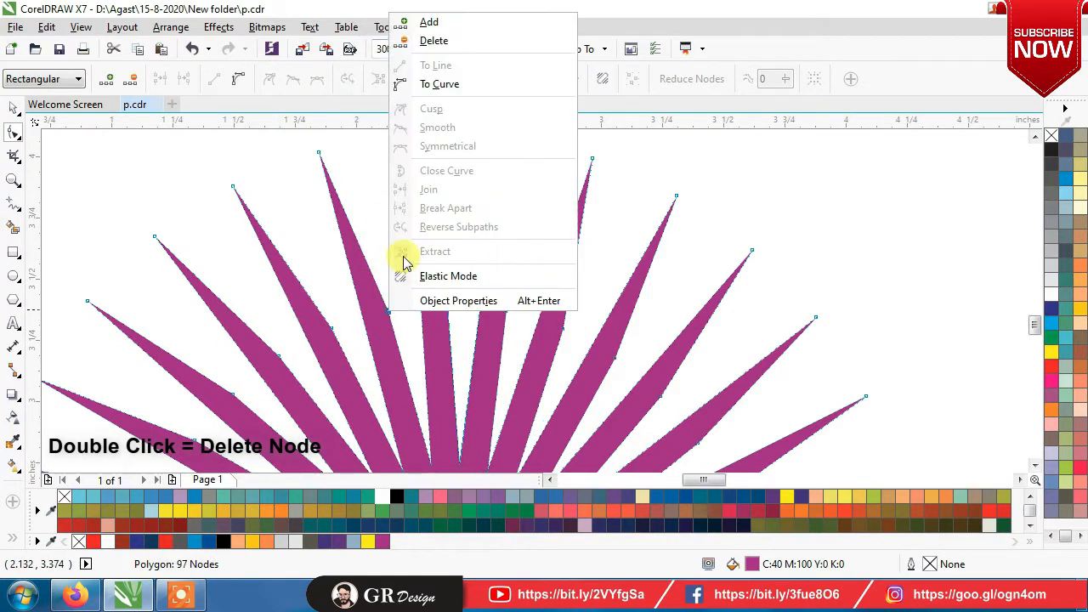
click(429, 41)
scroll(384, 238, down, 2)
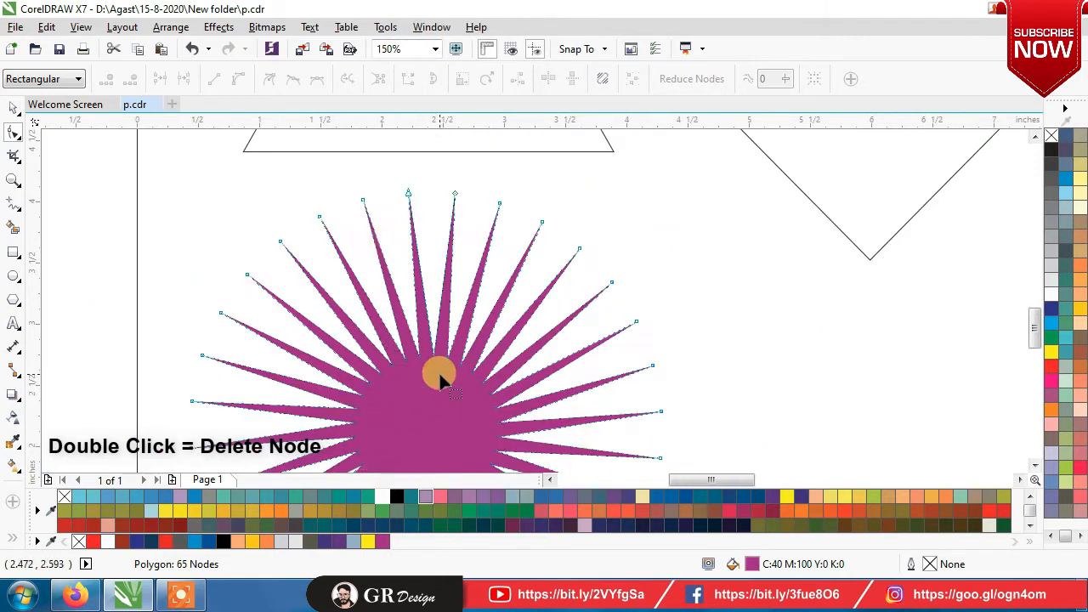
scroll(440, 379, down, 1)
- Add a ray-edge node on the copied star and pull it to the outer rim, then drag an inner node close to the centre
scroll(444, 308, up, 2)
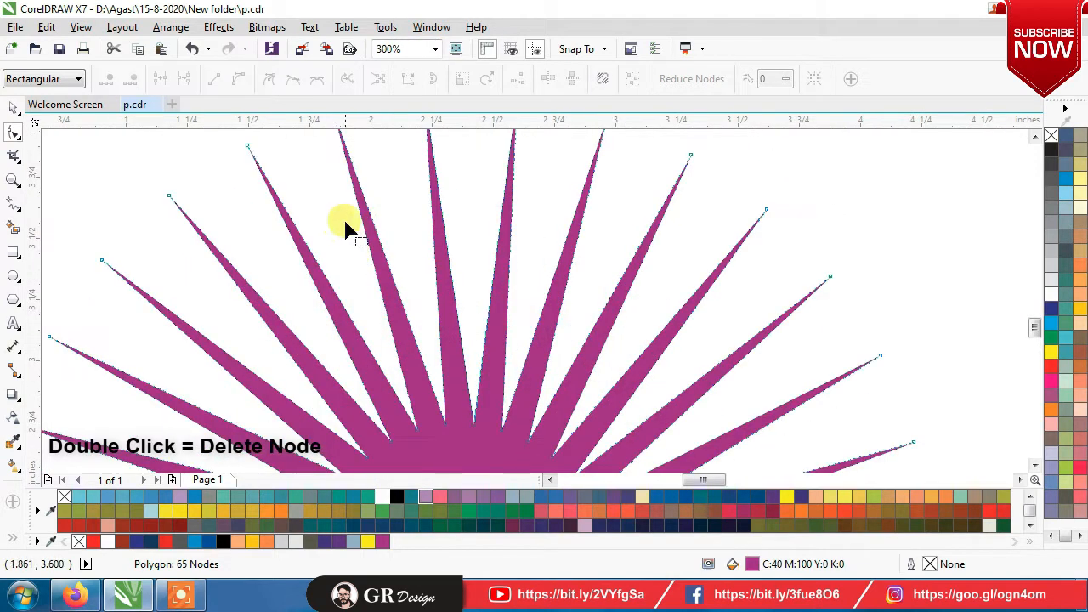
right_click(403, 310)
click(435, 26)
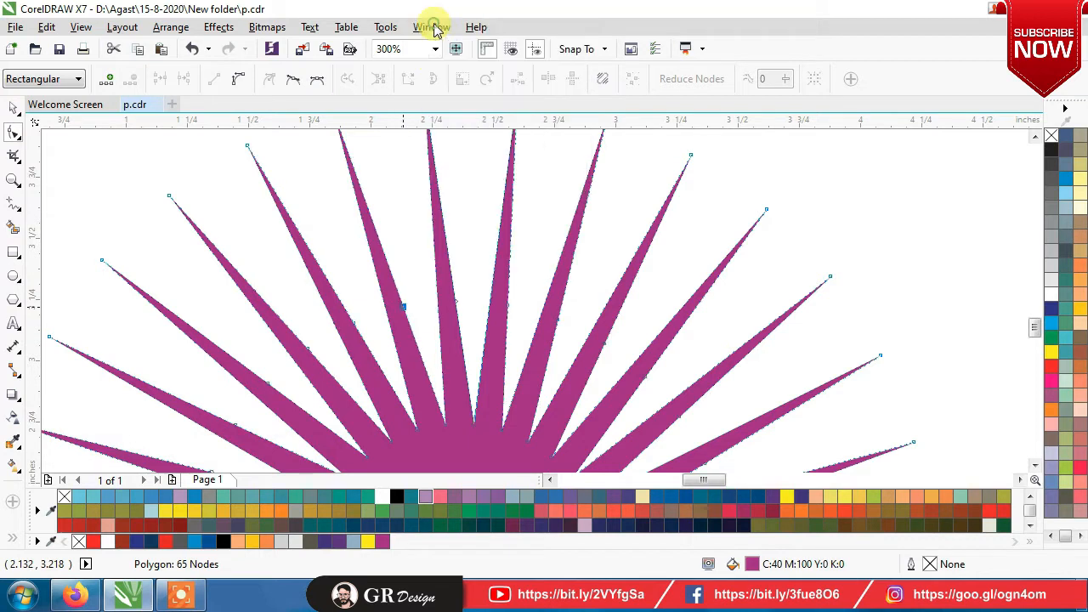
drag(401, 311, 389, 159)
scroll(527, 245, down, 2)
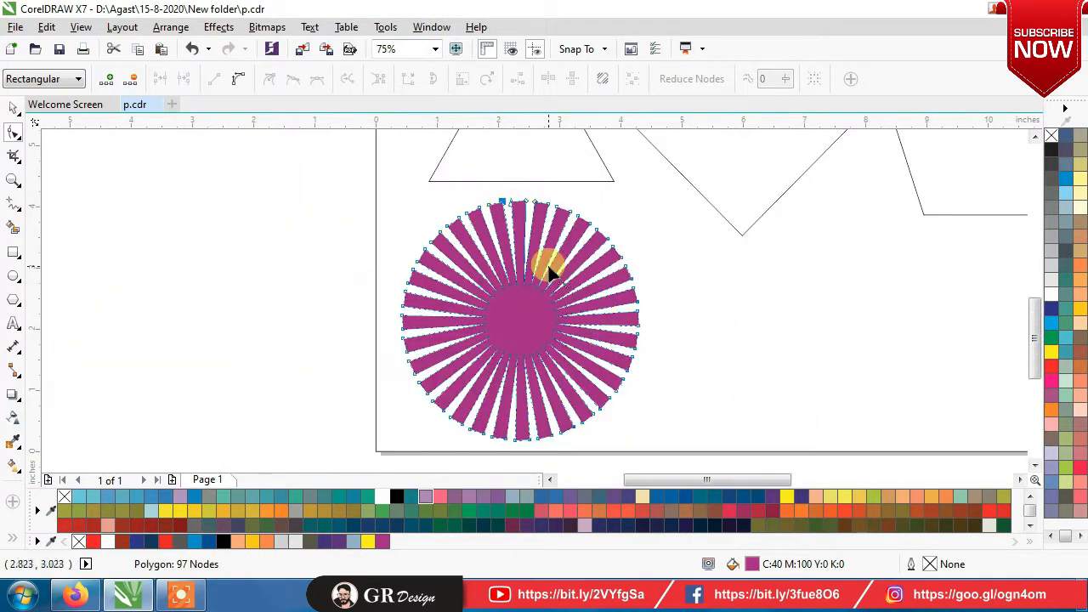
scroll(548, 270, up, 1)
drag(499, 306, 492, 360)
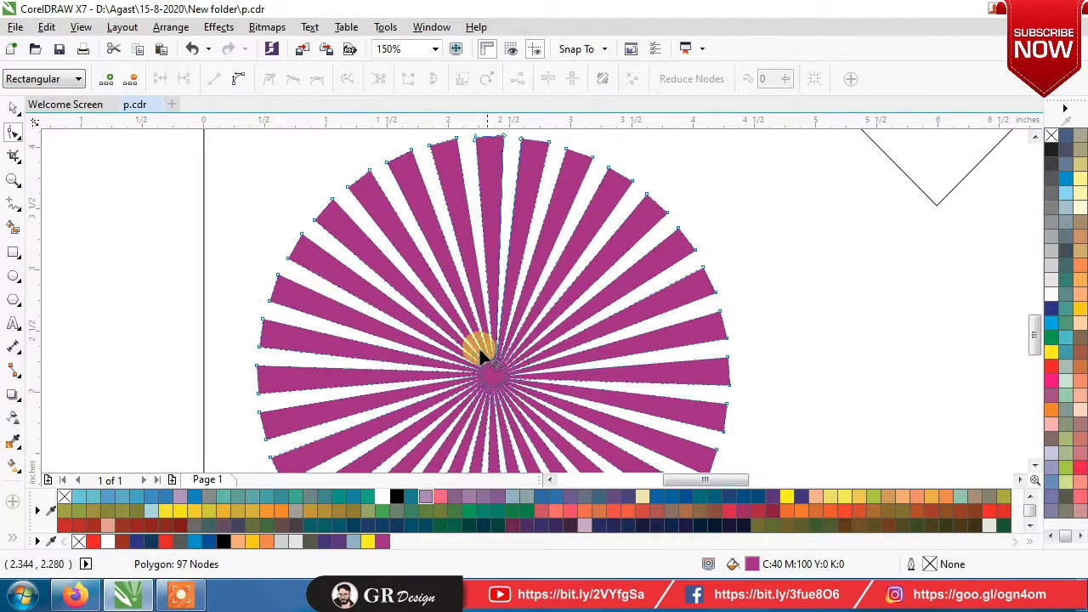
- Convert the flat outer end of a ray on the purple starburst below the triangle to a curve
click(12, 108)
click(417, 248)
scroll(346, 227, down, 1)
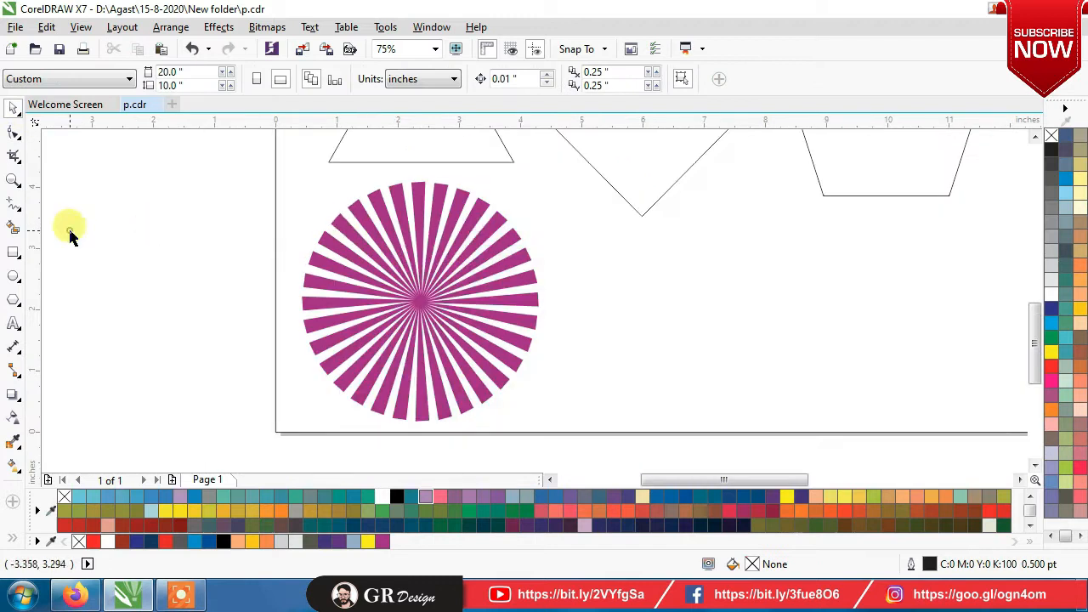
click(417, 277)
click(177, 187)
scroll(372, 184, up, 2)
click(395, 220)
scroll(264, 204, down, 1)
scroll(311, 195, up, 1)
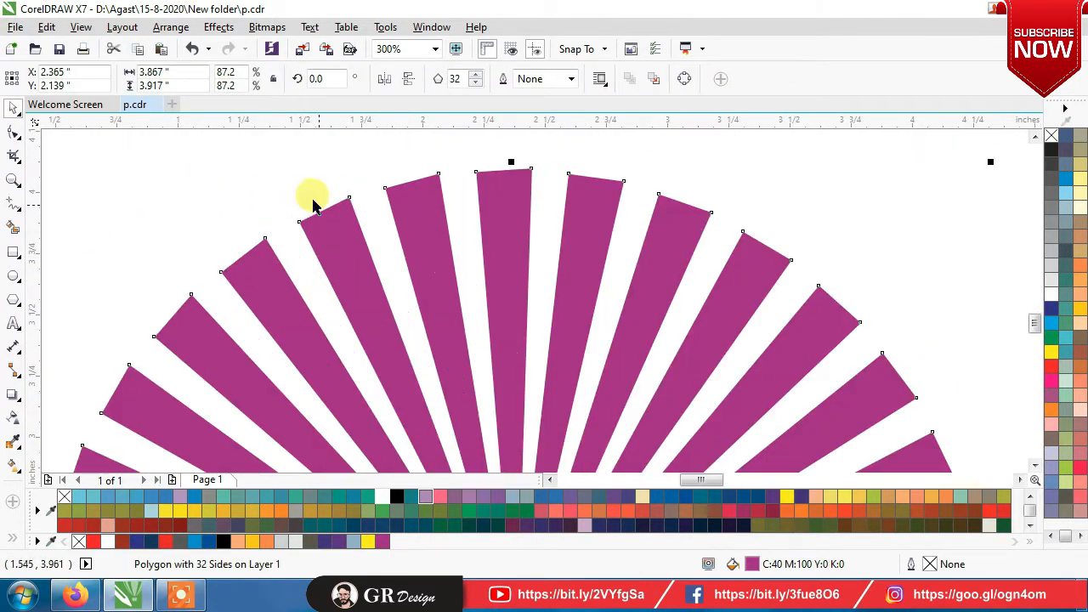
scroll(318, 225, up, 1)
click(12, 135)
right_click(291, 236)
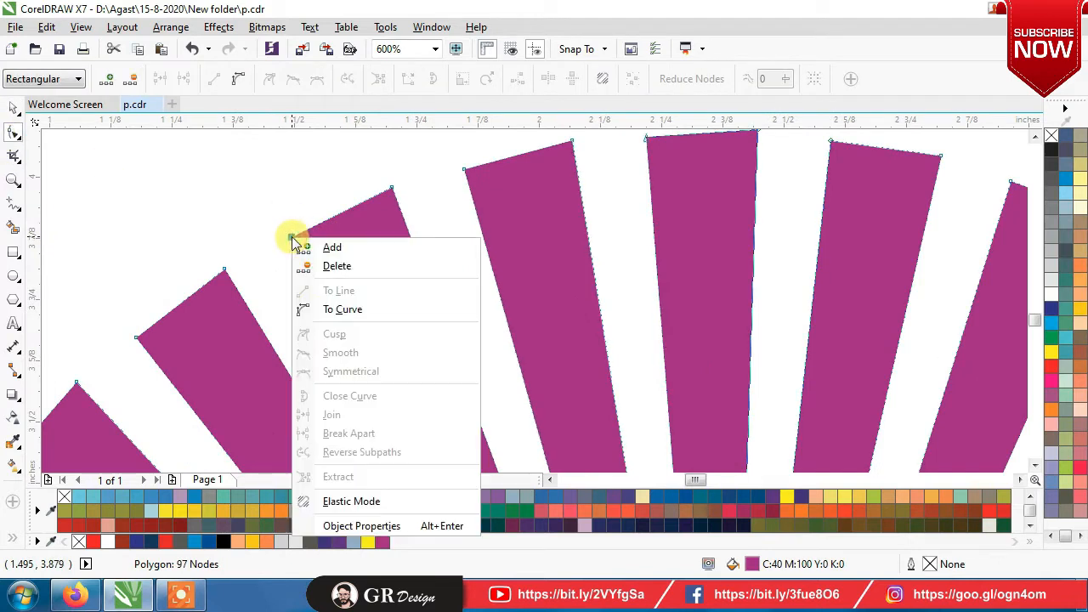
click(390, 188)
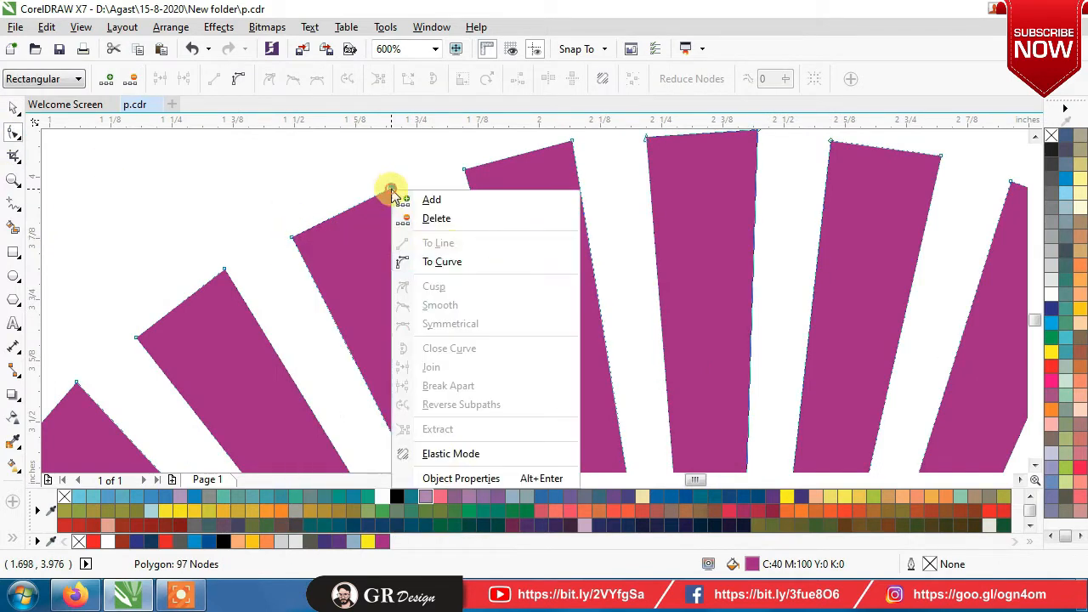
- Pull the curve handles at the ray's outer end outward so the starburst's rays have rounded tips
drag(334, 219, 279, 190)
drag(349, 177, 362, 162)
drag(277, 188, 276, 180)
drag(364, 162, 374, 158)
scroll(372, 222, down, 3)
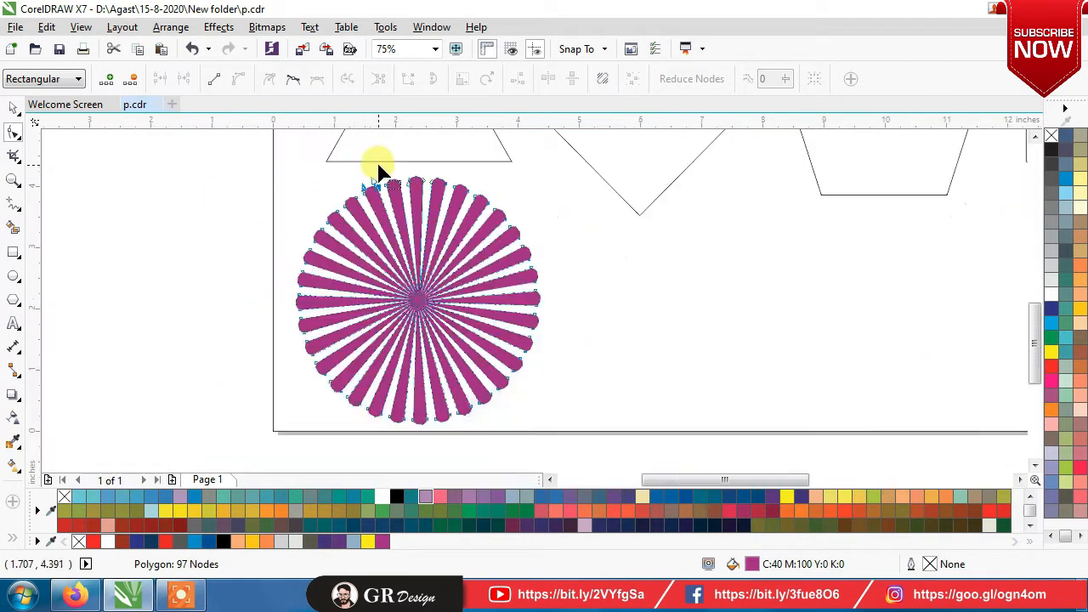
click(13, 108)
click(211, 288)
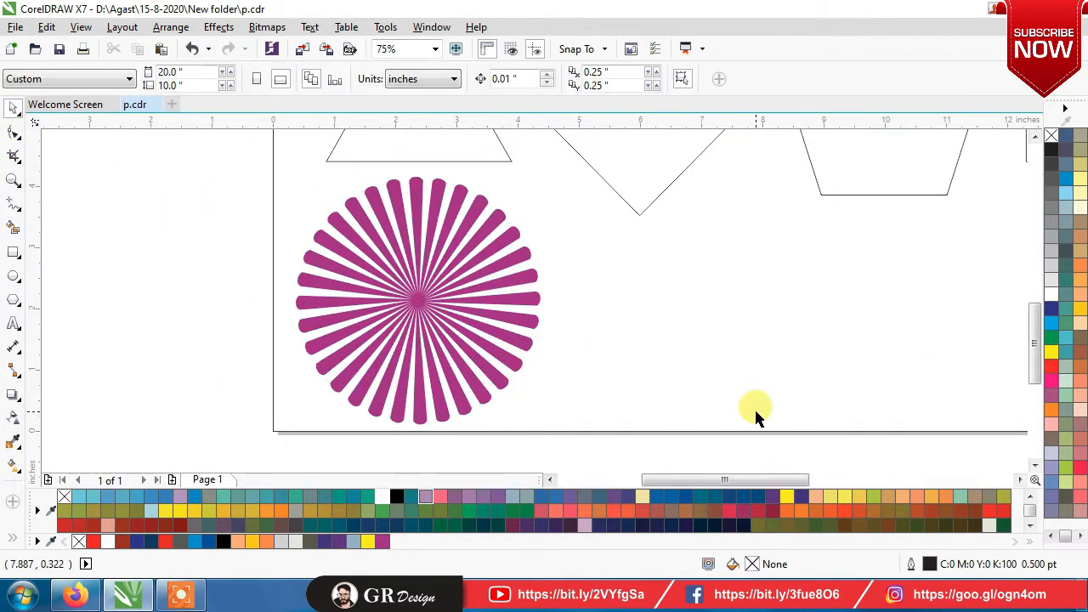
- Place a copy of the round-tipped starburst beside it, below the diamond
click(455, 353)
scroll(272, 298, down, 1)
click(216, 273)
drag(338, 293, 472, 292)
right_click(473, 292)
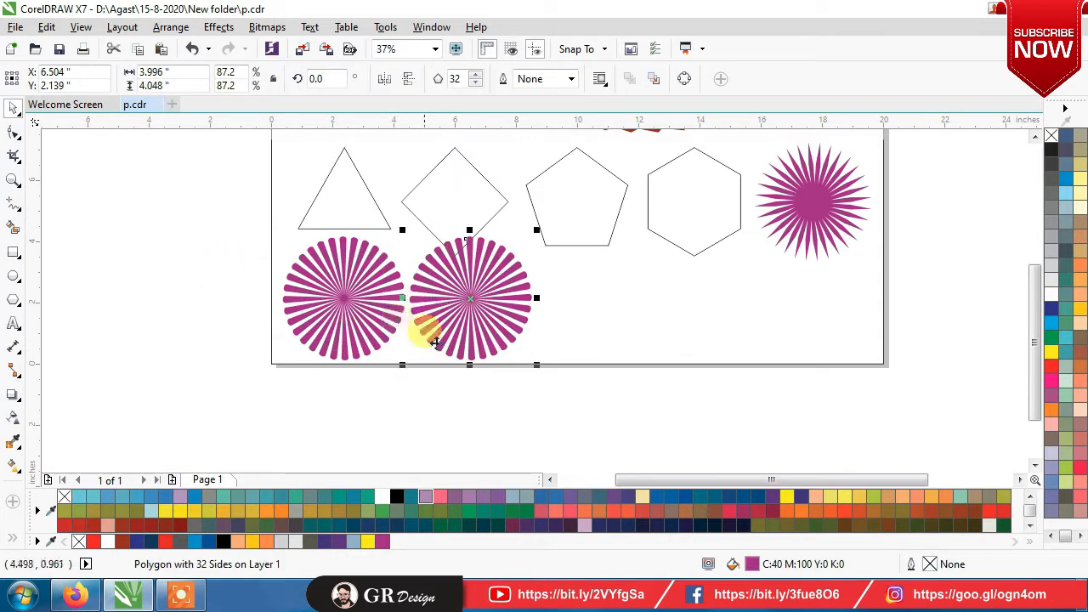
click(405, 204)
shift+click(369, 183)
click(1035, 137)
click(1035, 137)
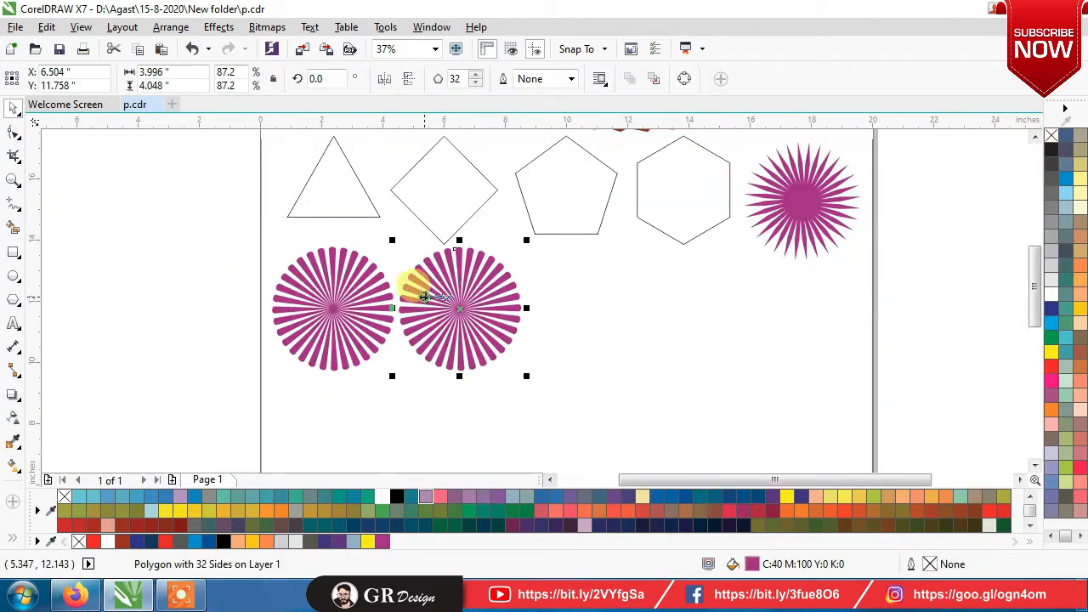
- Delete both outer corner nodes of a ray on the copied starburst to turn its rays into narrow, pointed petals
scroll(446, 261, up, 2)
click(10, 137)
scroll(417, 194, up, 1)
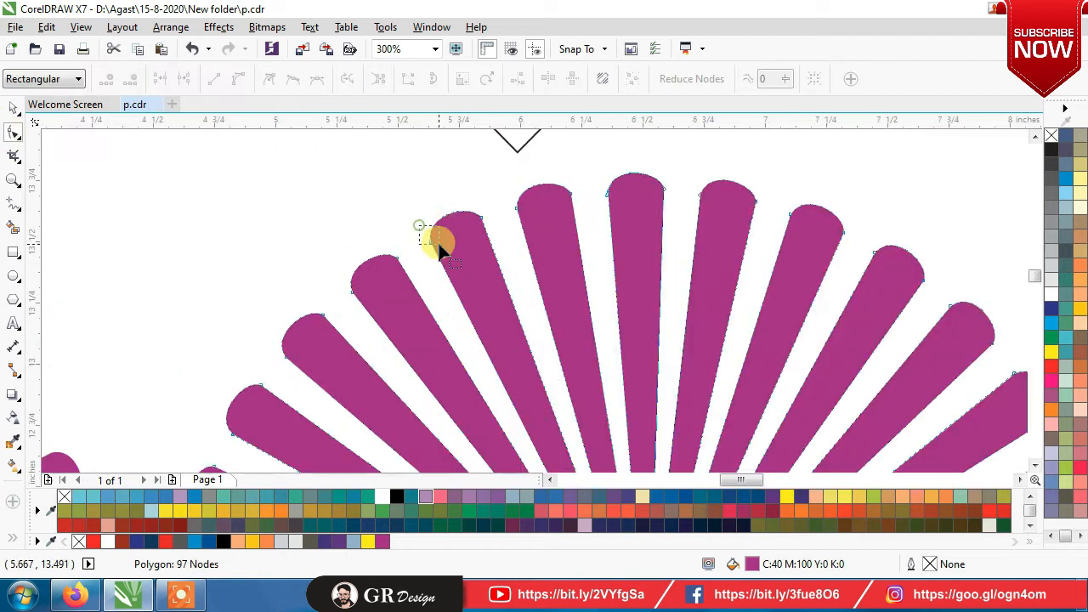
right_click(432, 235)
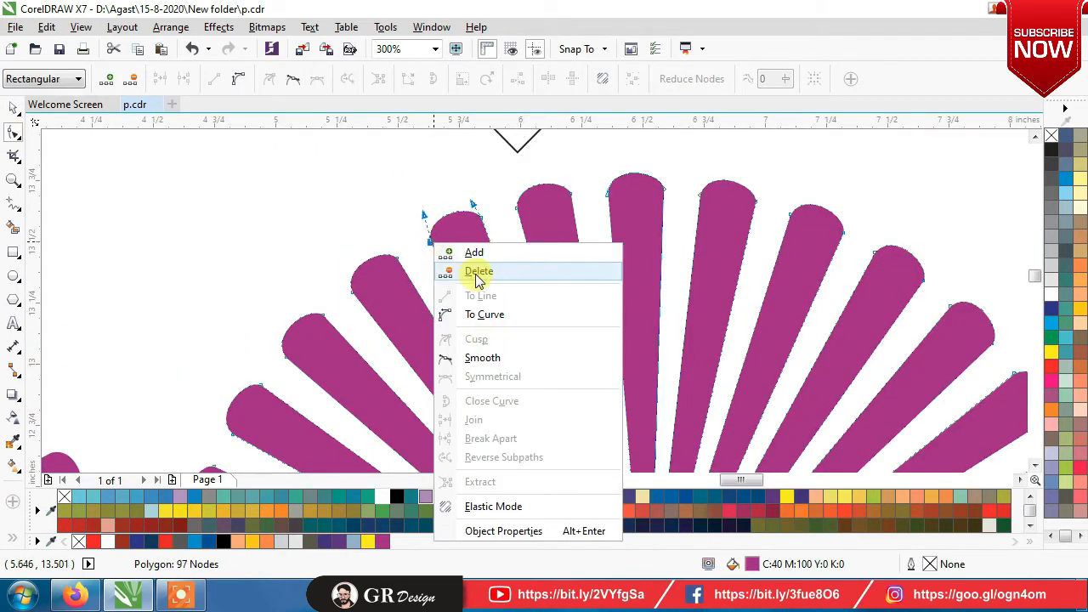
click(461, 270)
right_click(479, 223)
click(498, 246)
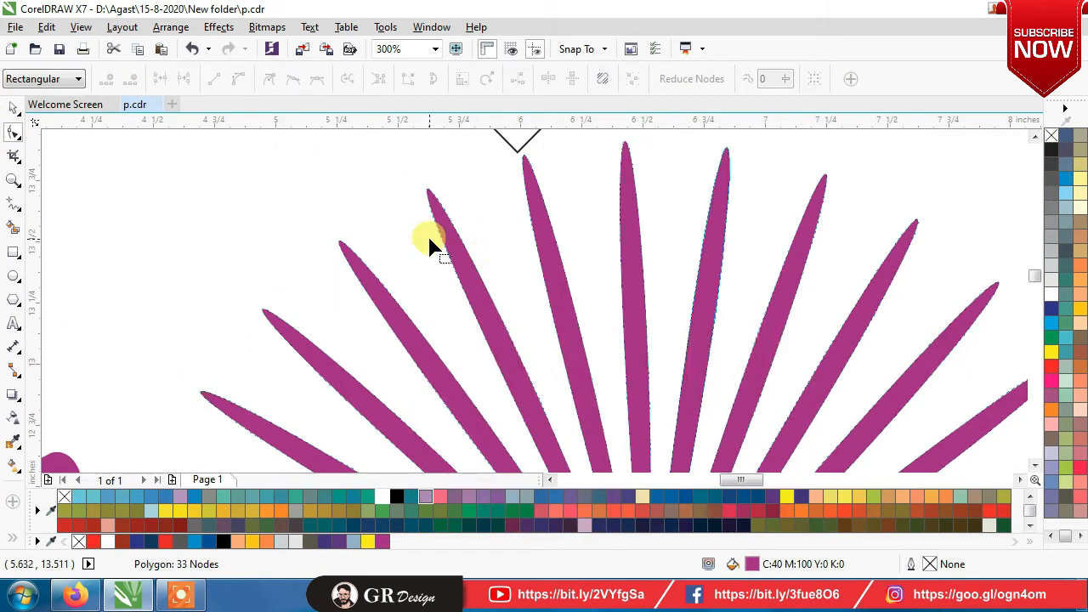
scroll(425, 231, down, 2)
scroll(422, 225, up, 2)
scroll(422, 226, down, 1)
scroll(423, 225, up, 1)
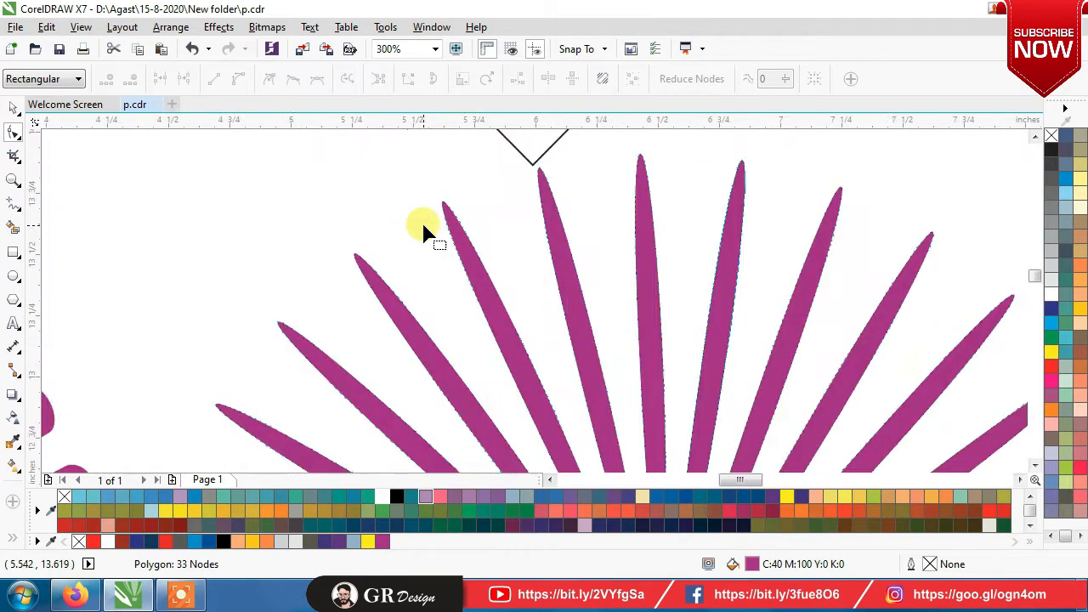
scroll(423, 225, down, 2)
- Place another copy of the round-tipped starburst to the right of the narrow-rayed one, below the pentagon
click(13, 105)
click(576, 364)
scroll(577, 323, down, 1)
click(559, 315)
drag(553, 296, 701, 333)
key(ctrl+z)
drag(529, 310, 651, 280)
- Delete one outer corner node from a ray on the third starburst, keeping the other corner node
scroll(651, 281, up, 3)
key(F10)
scroll(569, 211, up, 1)
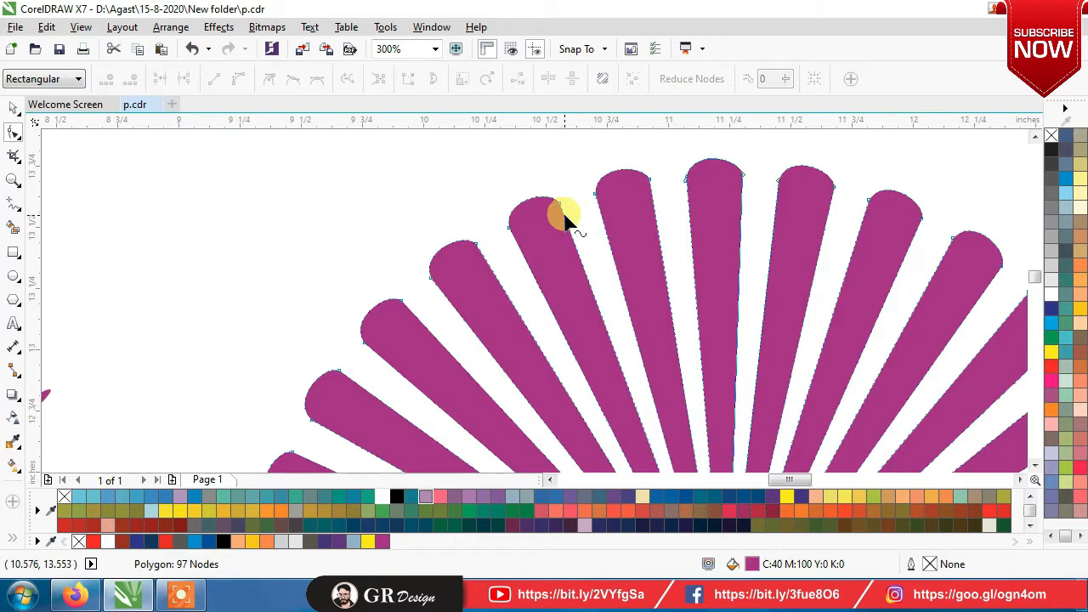
right_click(563, 212)
click(597, 250)
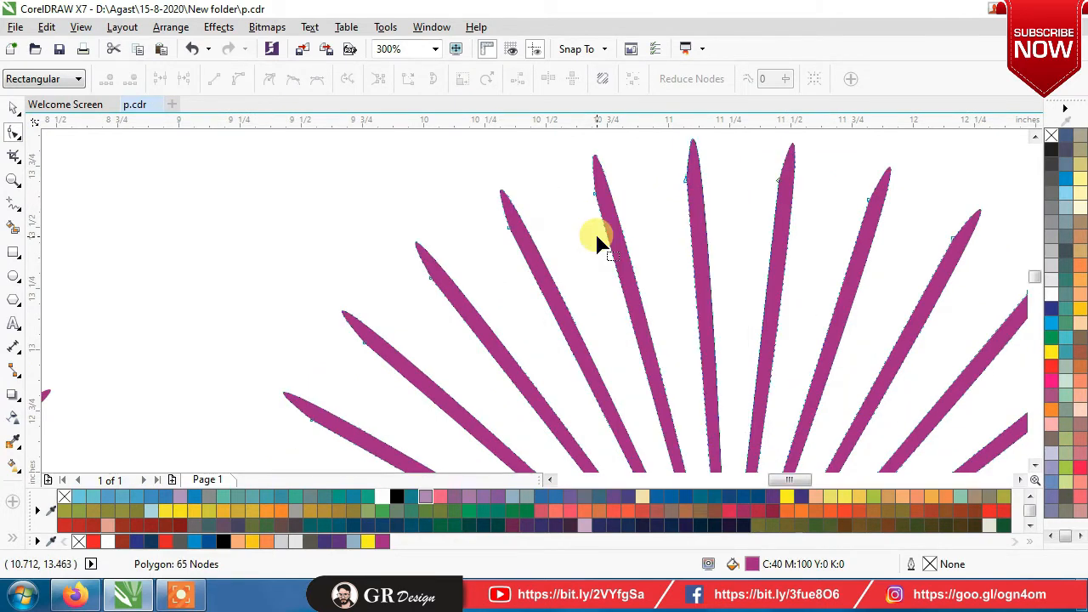
scroll(529, 216, up, 1)
scroll(529, 208, down, 1)
scroll(529, 208, down, 1)
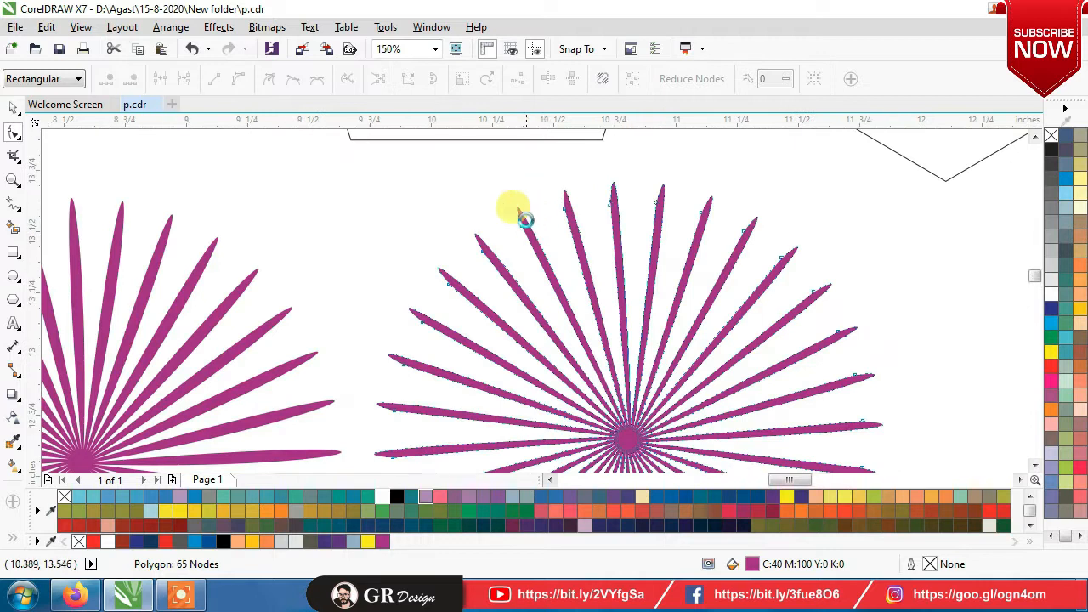
scroll(510, 242, up, 2)
scroll(507, 248, down, 2)
- Bow one side of the third starburst's rays outward and convert the straight side to a curve pulled out into full petals
drag(507, 207, 566, 274)
scroll(537, 206, down, 1)
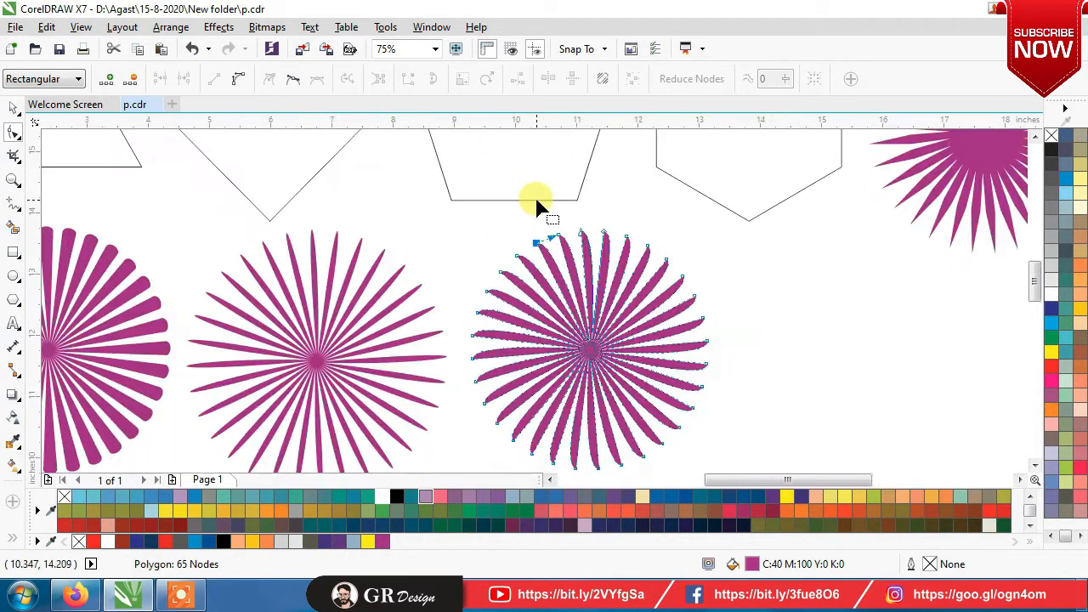
scroll(551, 253, up, 3)
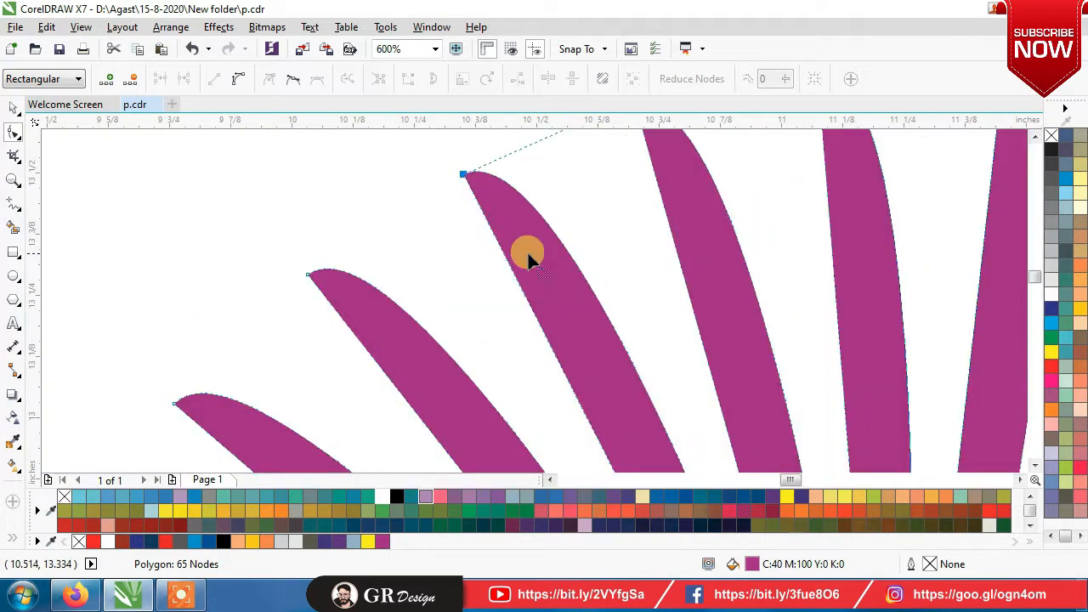
right_click(461, 175)
click(492, 246)
right_click(461, 176)
click(477, 295)
drag(597, 442, 416, 230)
scroll(469, 227, down, 1)
scroll(510, 225, down, 2)
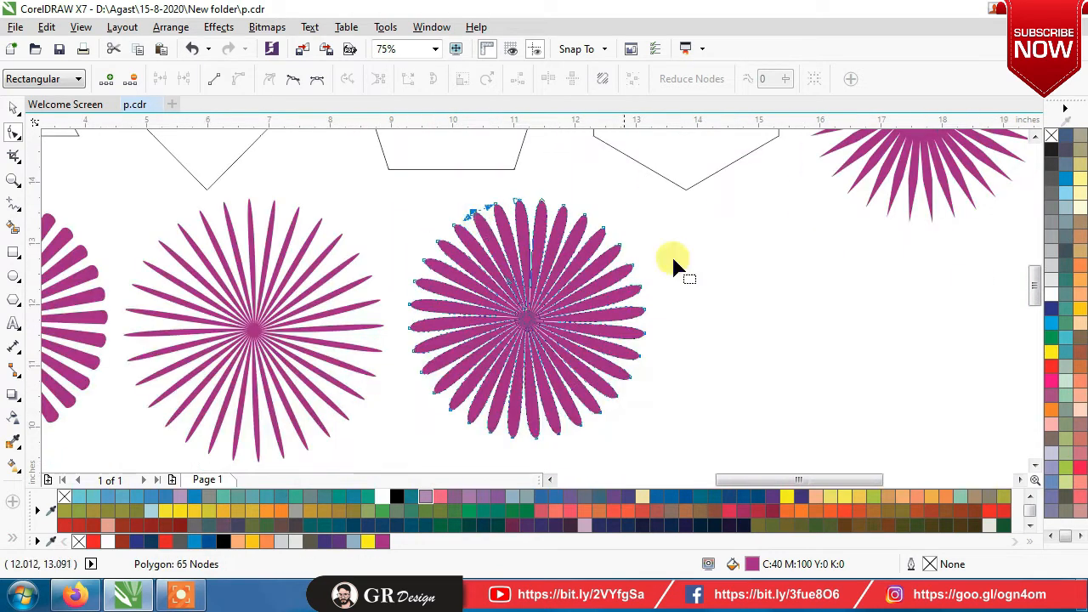
- Enlarge the full-petalled starburst slightly so it fills the space beside the narrow-rayed one
click(698, 307)
scroll(595, 284, down, 1)
scroll(588, 282, up, 1)
scroll(587, 281, down, 1)
key(ctrl+space)
click(634, 296)
drag(651, 370, 660, 378)
click(619, 274)
click(205, 268)
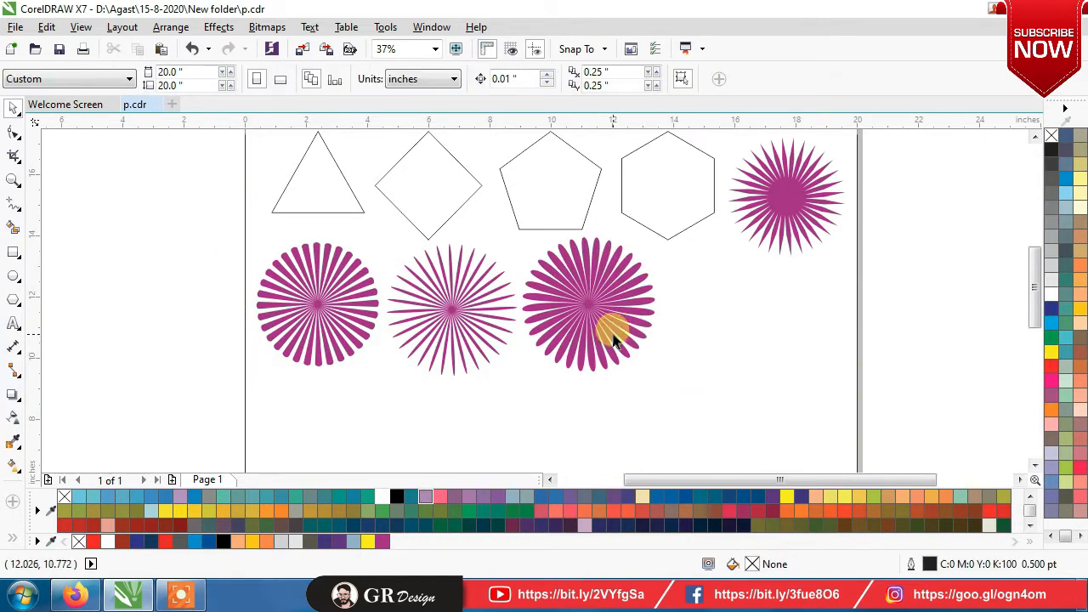
- Place a copy of the hexagon directly below it and set the copy's number of sides to 30
drag(617, 336, 489, 319)
click(521, 182)
drag(527, 164, 591, 279)
click(599, 304)
drag(464, 79, 366, 83)
text(30)
key(Return)
- Try to convert an edge of the 30-sided polygon to a curve and pull it outward
click(13, 132)
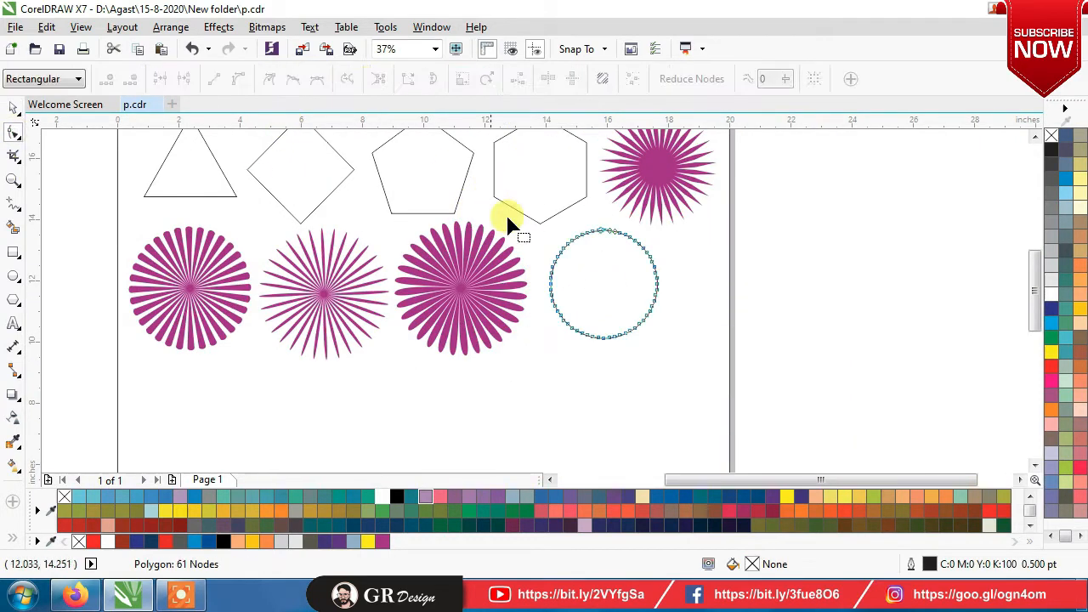
scroll(568, 238, up, 4)
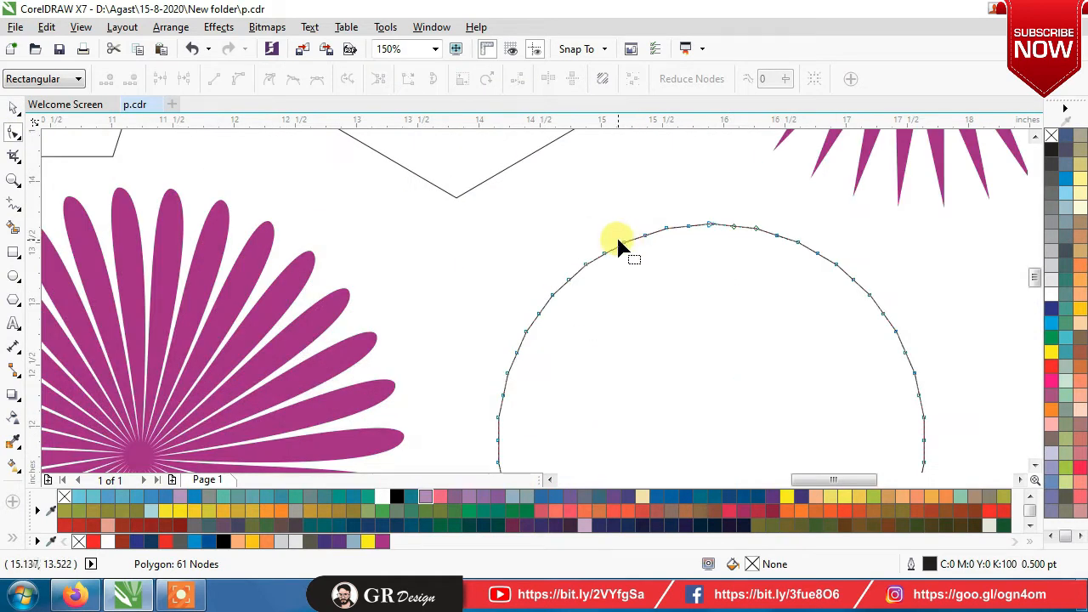
scroll(622, 243, up, 3)
scroll(685, 226, down, 2)
right_click(629, 228)
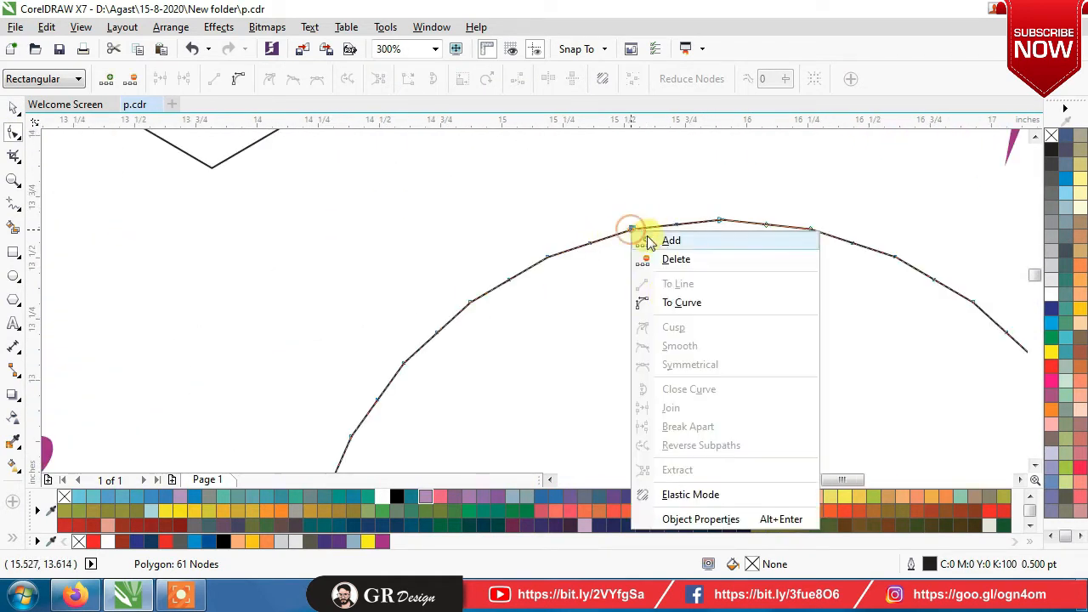
click(671, 304)
drag(607, 257, 612, 169)
key(ctrl+z)
- Pull a node on the 30-sided polygon outward to turn its outline into a ring of pointed spikes
scroll(514, 219, down, 1)
scroll(643, 272, down, 1)
drag(718, 316, 688, 312)
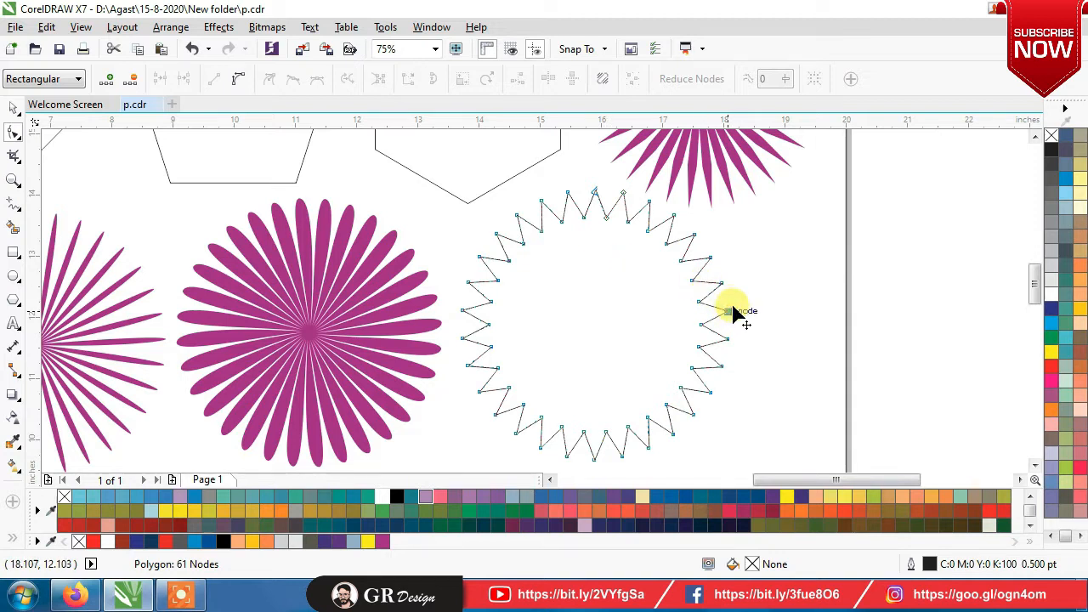
scroll(732, 312, up, 1)
drag(731, 306, 728, 309)
scroll(728, 308, down, 2)
key(ctrl+space)
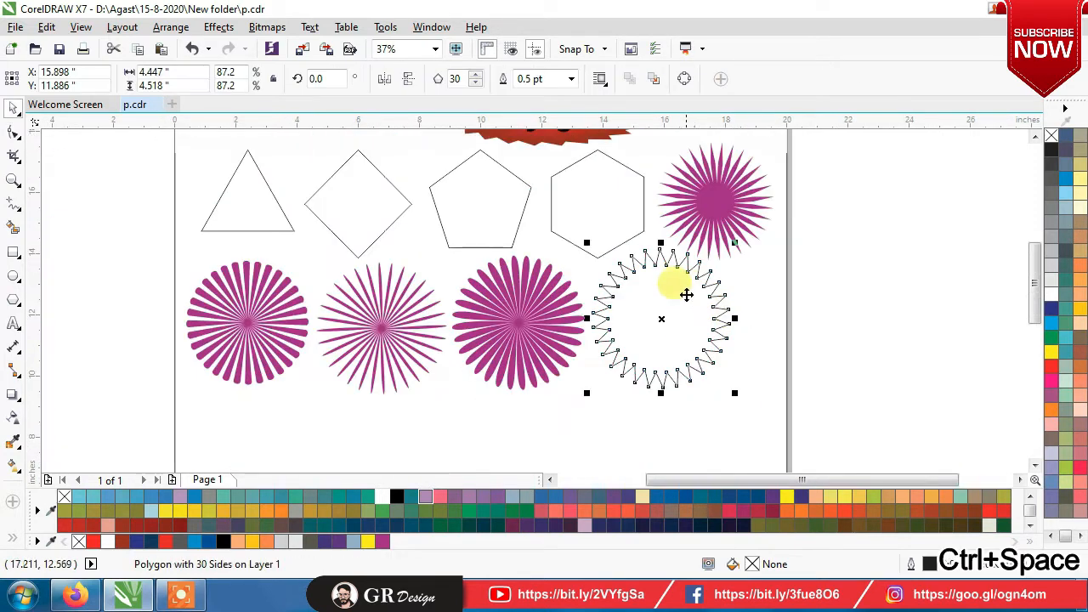
- Fill the 30-sided spiked polygon with red, remove its outline, and shift it slightly downward
click(1058, 372)
click(930, 214)
click(659, 326)
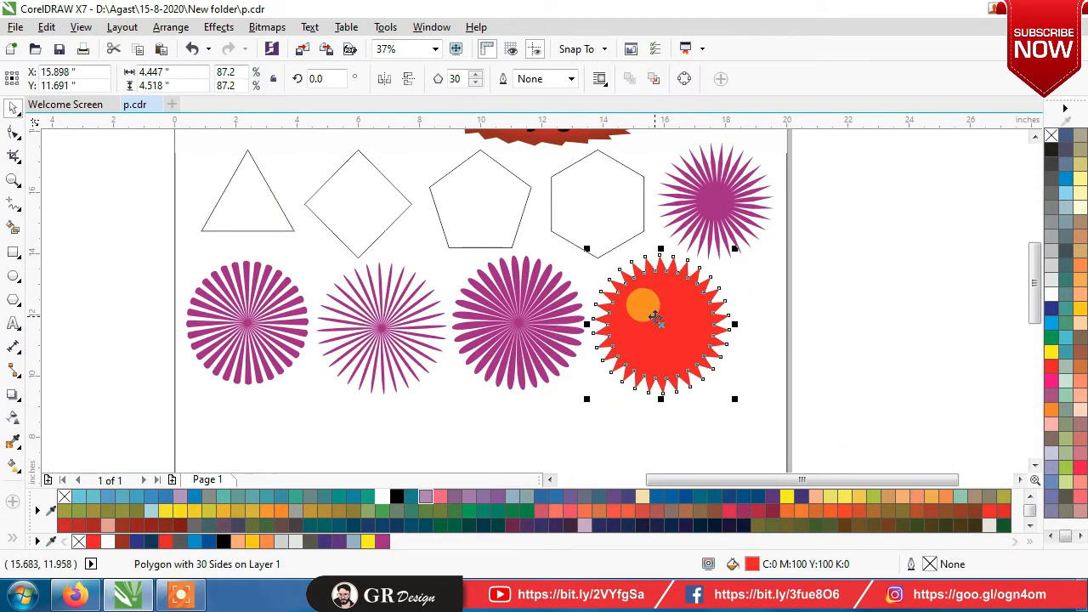
- Drag a node on the red spiked polygon slightly to adjust the shape of its spikes
scroll(673, 290, up, 2)
key(F10)
mouse_move(592, 259)
mouse_down()
mouse_move(619, 316)
mouse_move(583, 250)
mouse_up()
scroll(686, 328, down, 4)
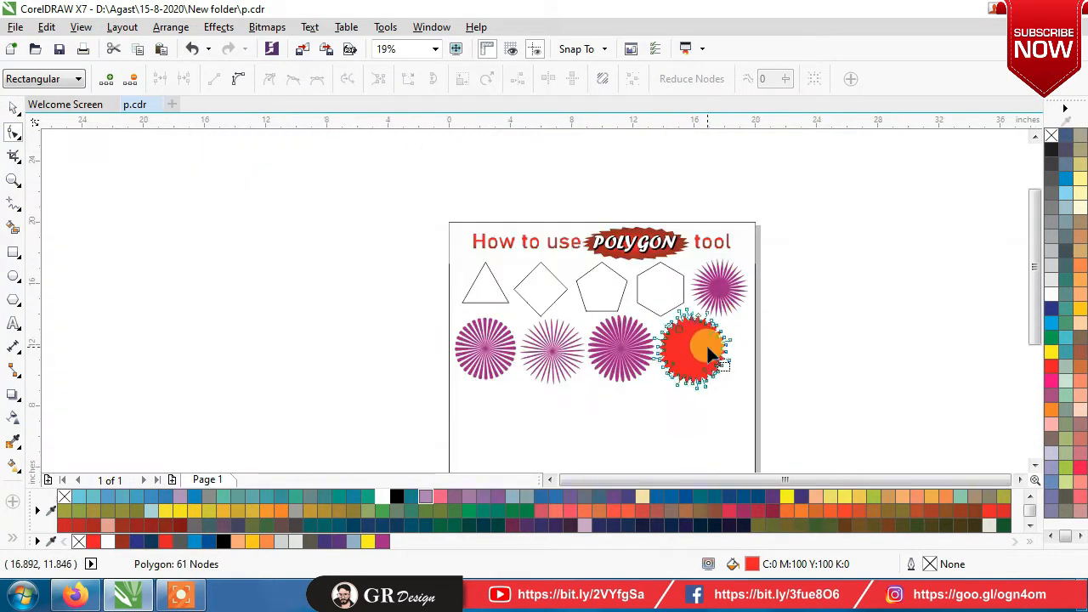
key(space)
click(801, 331)
- Scale down the four shapes of the second row together and move them lower, clear of the top row
scroll(690, 406, up, 1)
drag(612, 263, 650, 288)
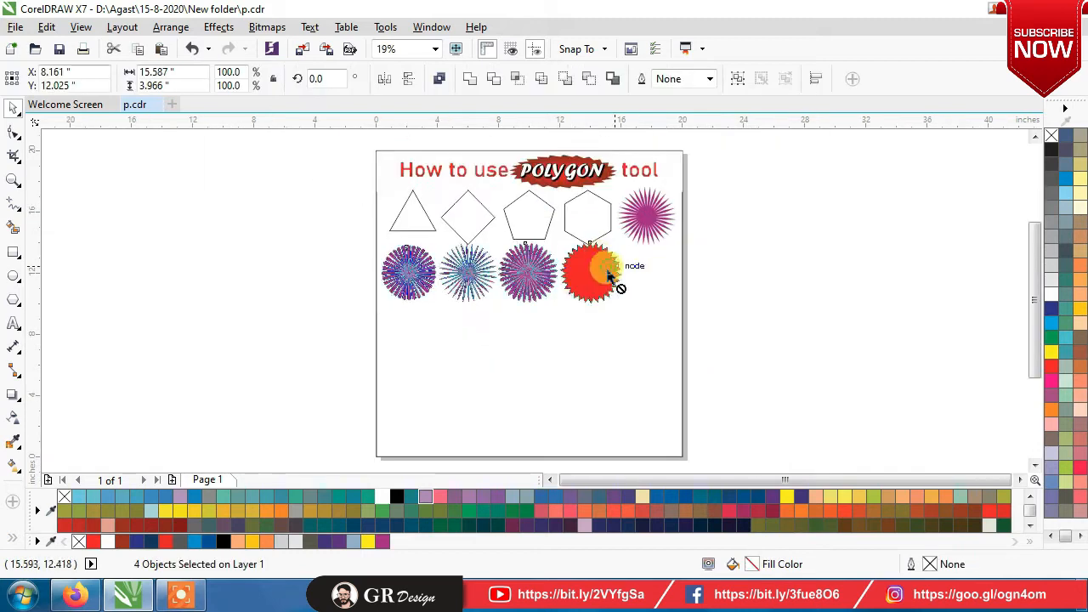
click(726, 281)
right_click(651, 288)
click(716, 270)
key(ctrl+z)
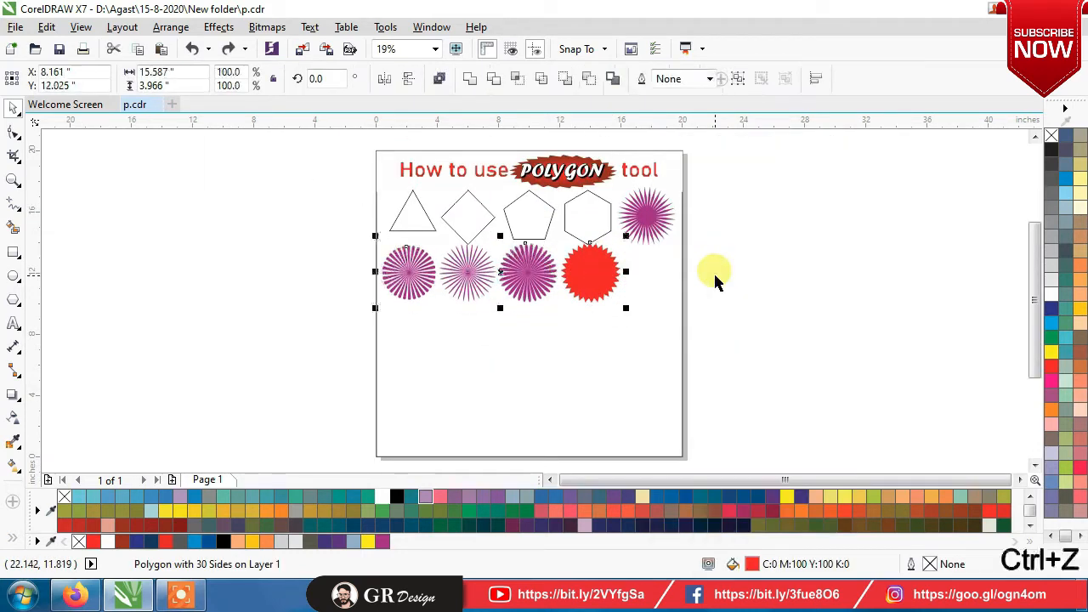
click(713, 274)
drag(677, 340, 677, 340)
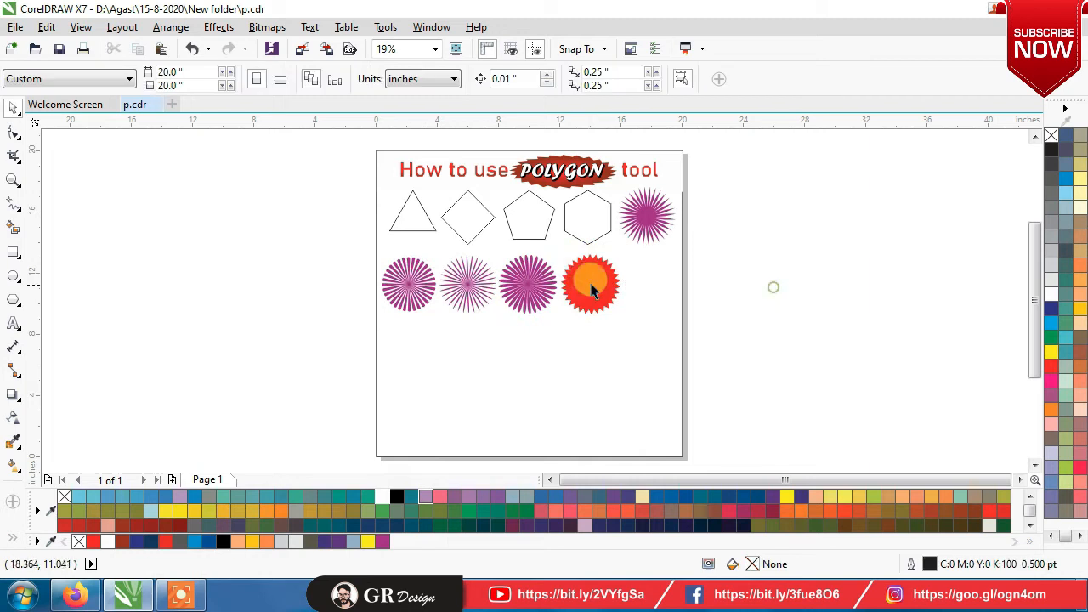
- Place a copy of the red spiked polygon to its right, at the end of the second row
click(772, 286)
scroll(578, 262, up, 1)
drag(619, 279, 719, 271)
right_click(719, 272)
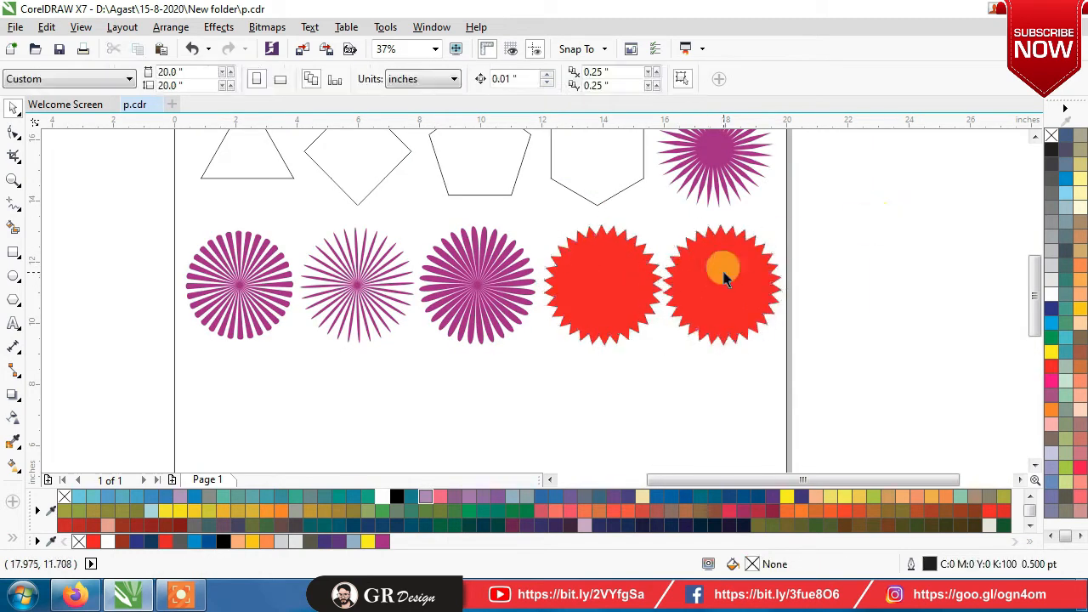
- Delete a spike's tip node on the copied red polygon and convert the remaining edge to a curve
scroll(743, 238, up, 2)
click(13, 132)
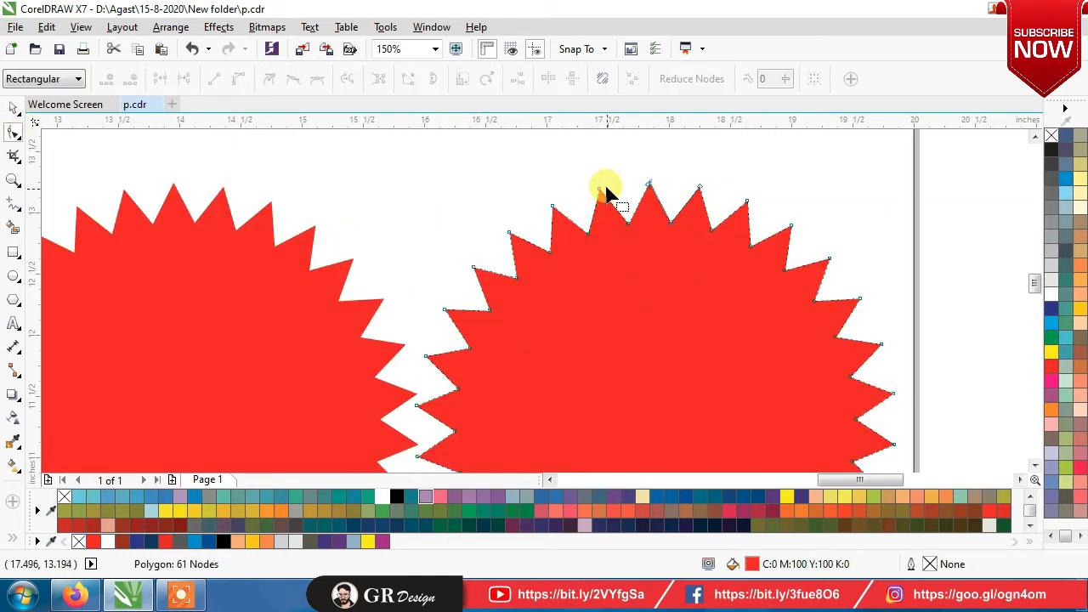
right_click(599, 189)
click(624, 219)
scroll(632, 234, up, 2)
right_click(614, 193)
click(650, 262)
- Drag the edge's curve handles to give the copied red polygon a rim of wavy, hooked notches
drag(507, 225, 442, 269)
scroll(624, 213, down, 2)
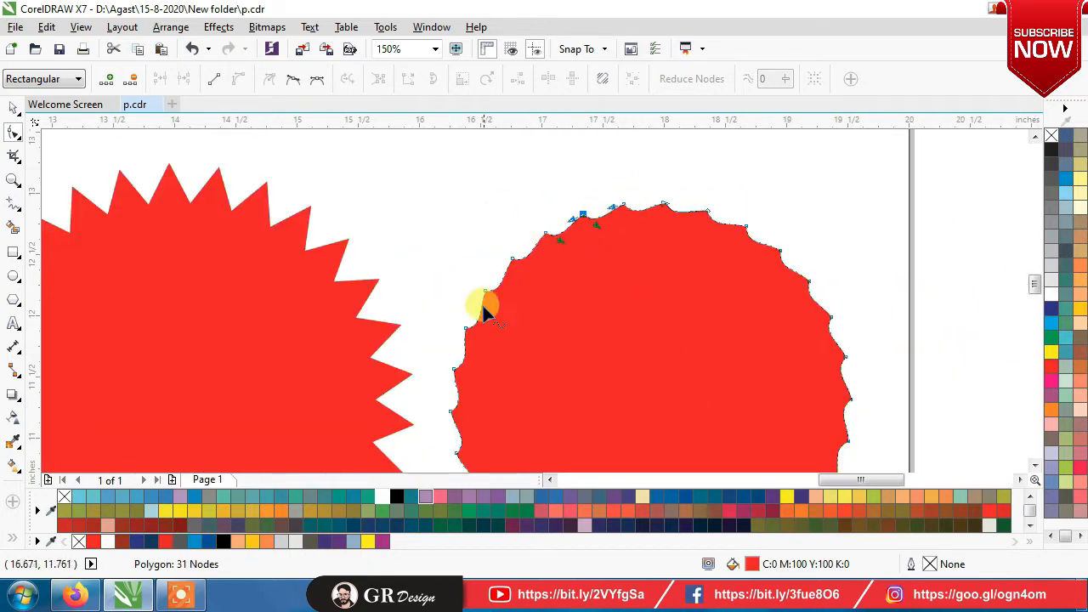
scroll(619, 219, up, 1)
scroll(501, 228, up, 1)
drag(520, 300, 524, 328)
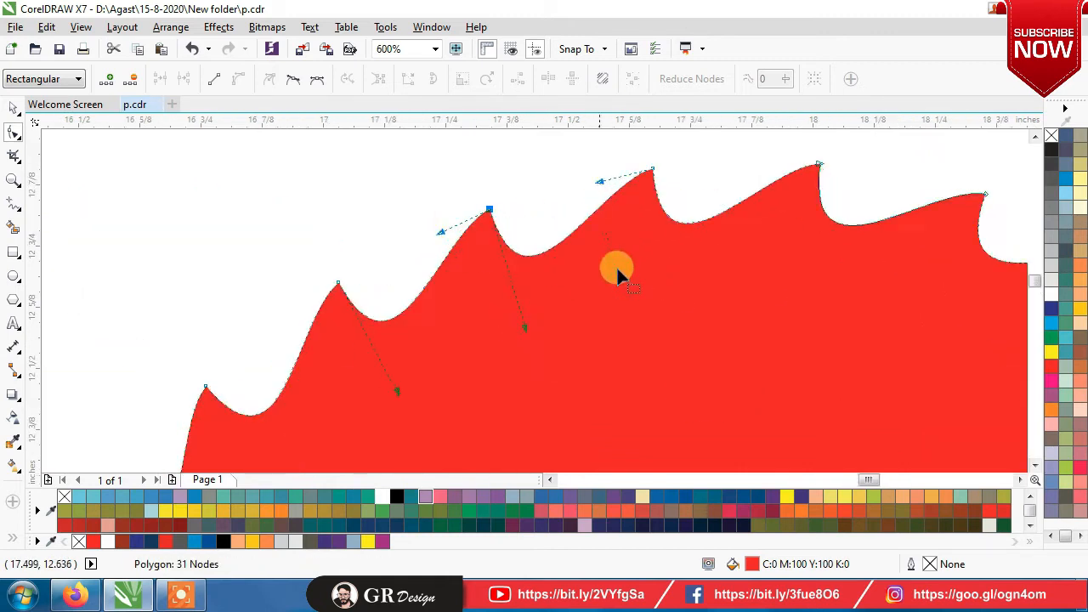
- Adjust the curve handles on both sides of the edge to shape the red copy's rim into even, semicircular inward scallops
scroll(607, 168, down, 3)
scroll(593, 169, up, 1)
scroll(595, 167, up, 2)
drag(646, 179, 575, 238)
scroll(668, 182, down, 1)
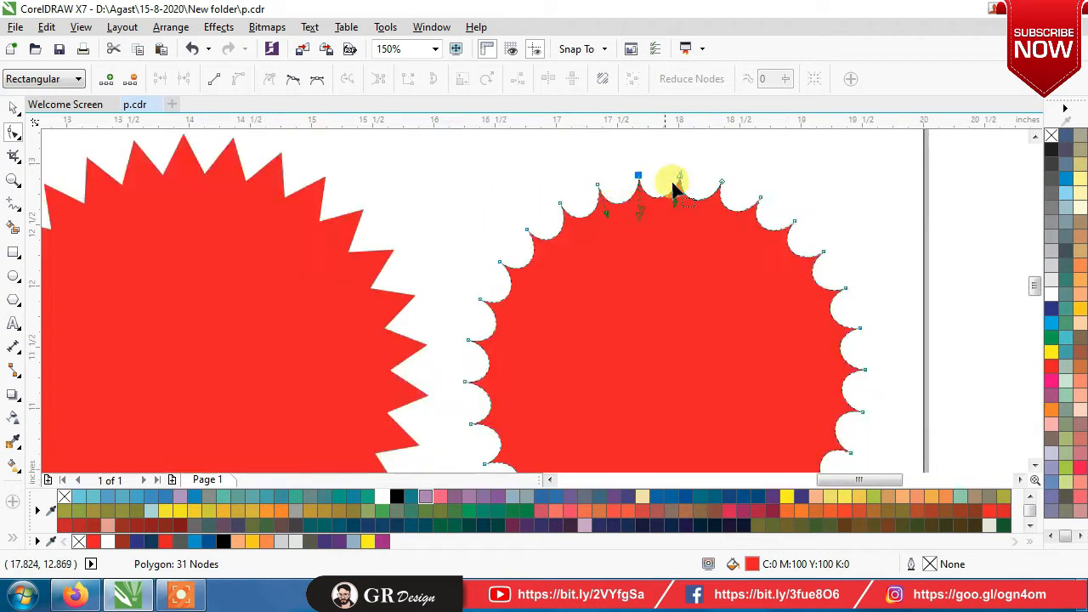
scroll(645, 195, up, 1)
drag(632, 210, 628, 196)
drag(700, 192, 716, 192)
scroll(704, 177, down, 1)
key(space)
scroll(697, 177, down, 1)
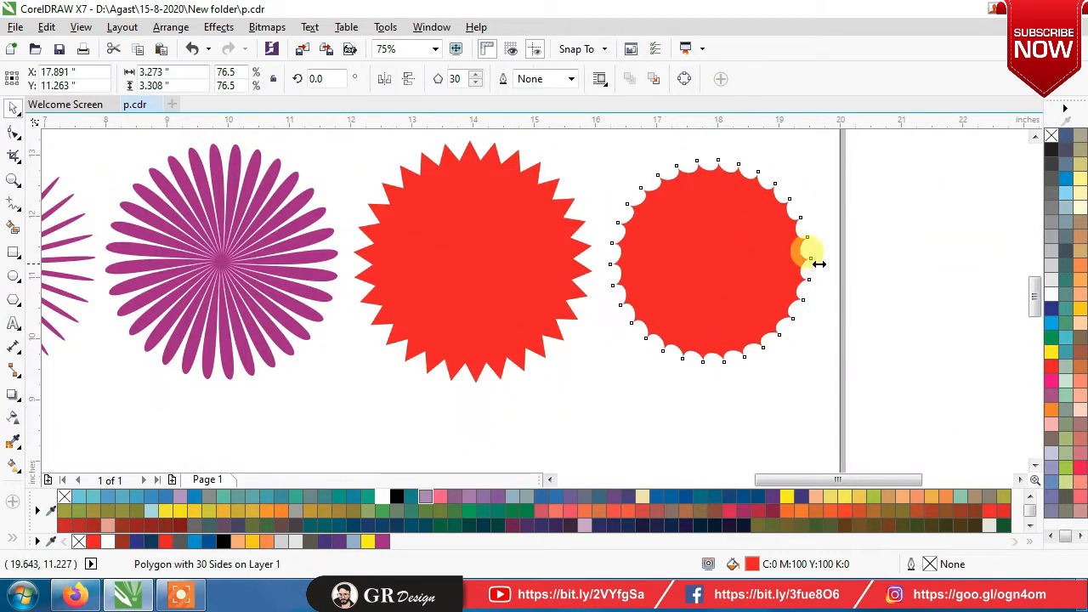
- Widen the scalloped red polygon slightly, and stretch a copy placed at the start of the third row into an oval about 5.5 in wide
drag(818, 264, 842, 259)
scroll(820, 213, down, 2)
drag(830, 212, 593, 274)
scroll(593, 274, up, 3)
drag(736, 336, 959, 336)
scroll(219, 189, down, 1)
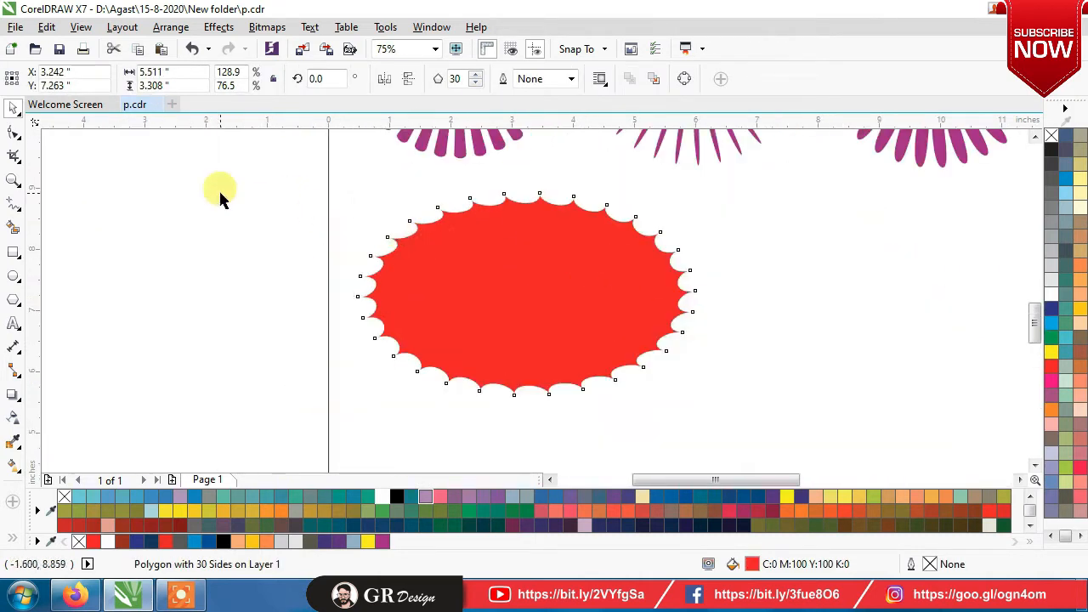
- Drag the rim's curve handles on the red oval to turn its scallops into deep, hooked spikes
scroll(433, 204, up, 2)
key(F10)
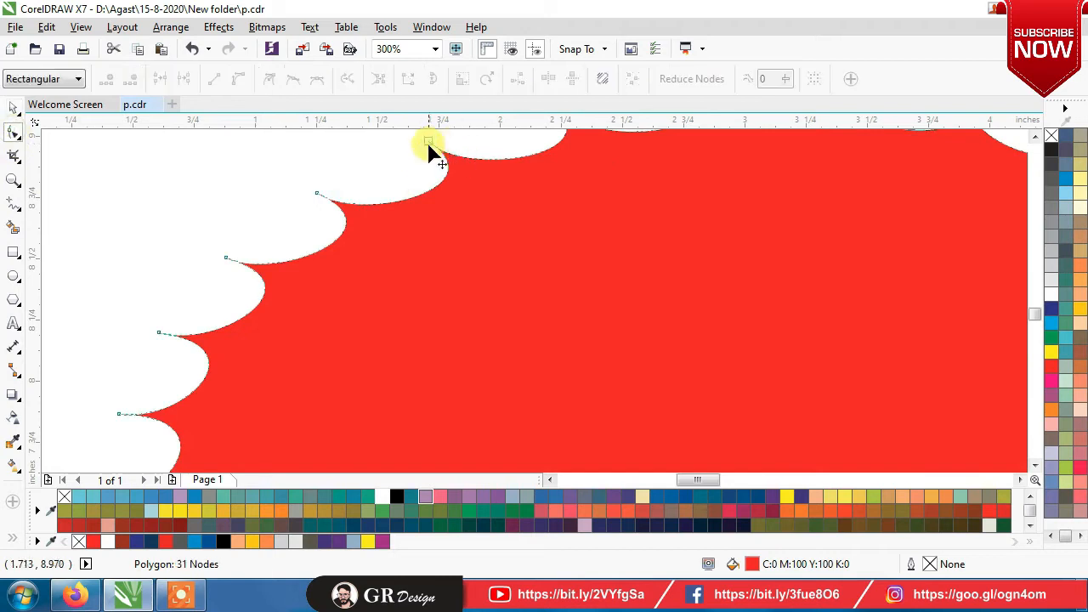
drag(456, 177, 554, 233)
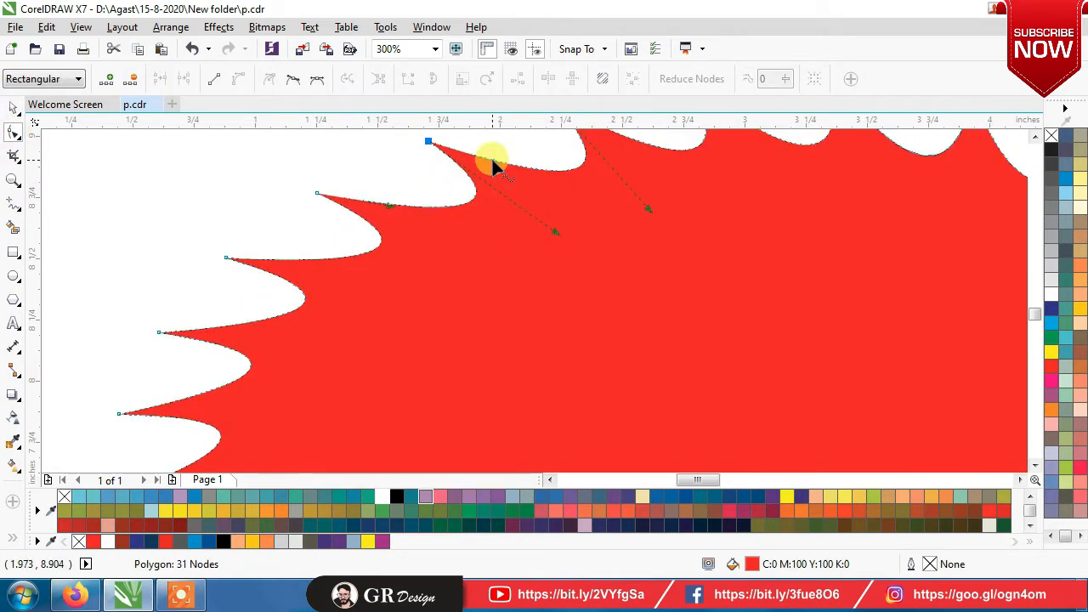
mouse_move(510, 180)
mouse_down()
mouse_move(503, 173)
mouse_move(522, 170)
mouse_up()
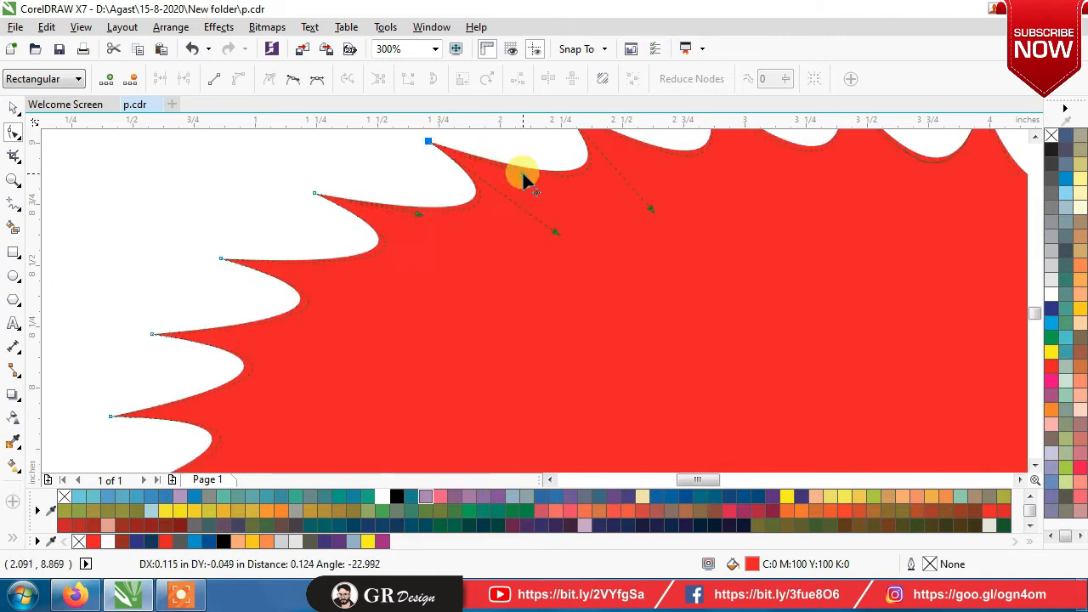
scroll(506, 204, down, 2)
click(17, 110)
click(272, 213)
key(shift+F4)
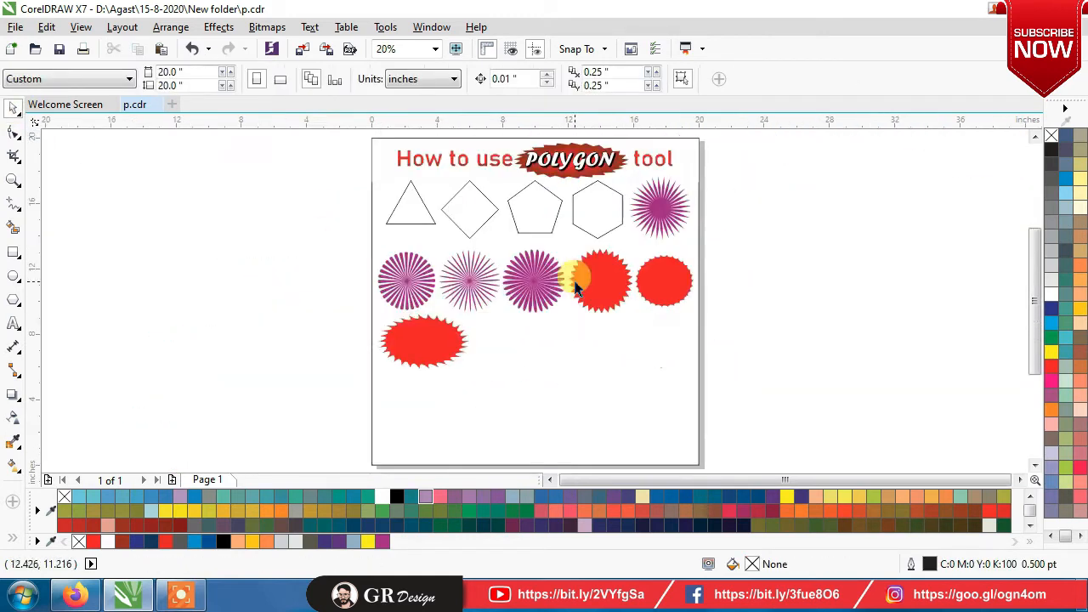
- Add the artistic text "offer" in Arial beside the red oval badge
scroll(491, 357, up, 2)
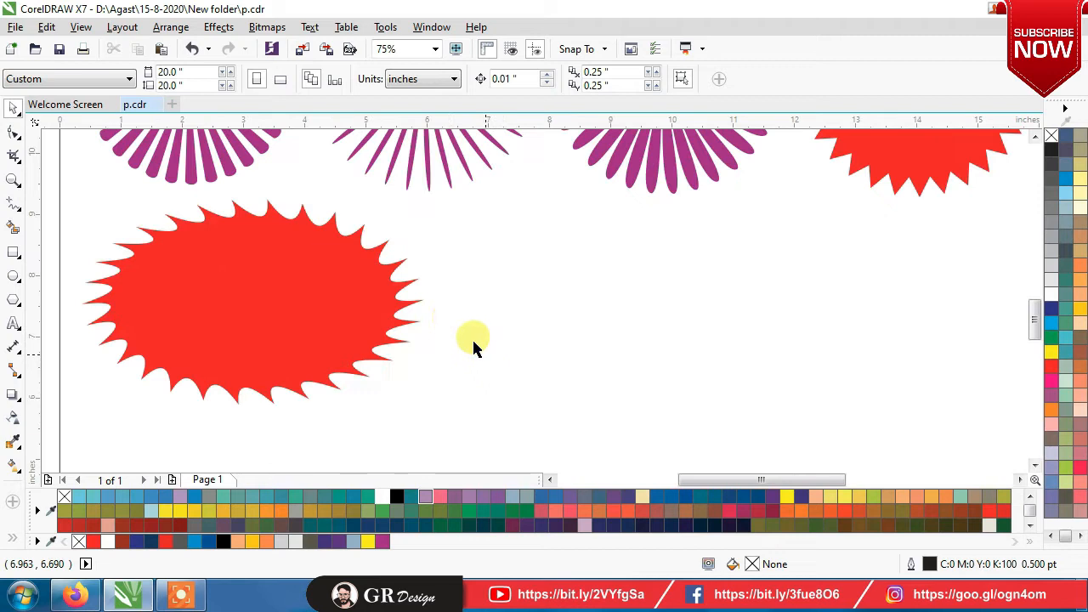
scroll(473, 347, down, 1)
click(342, 308)
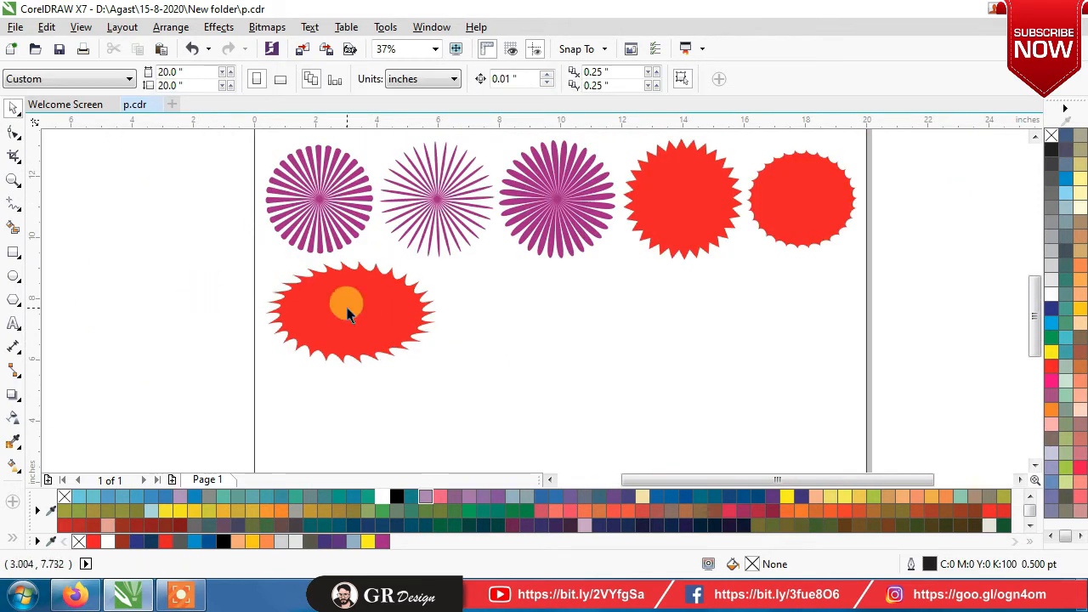
click(162, 279)
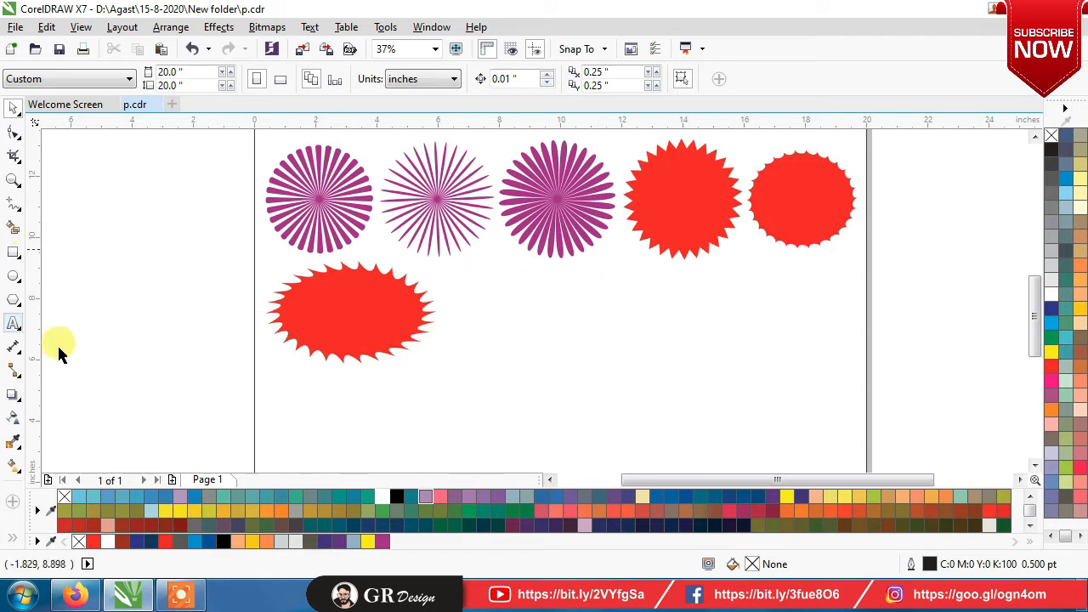
scroll(320, 330, up, 1)
click(256, 277)
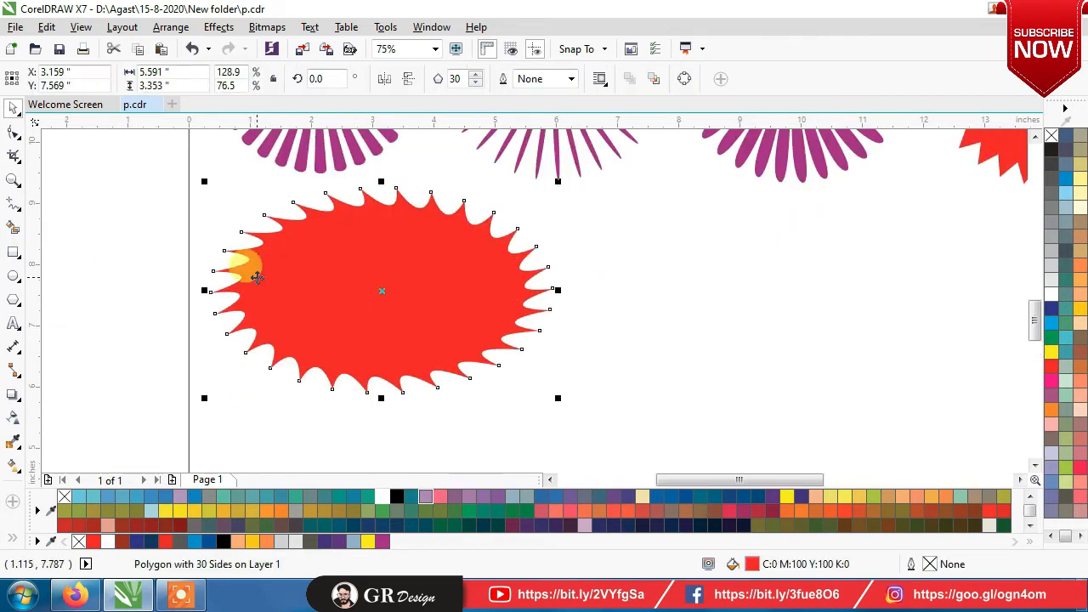
click(14, 323)
click(146, 282)
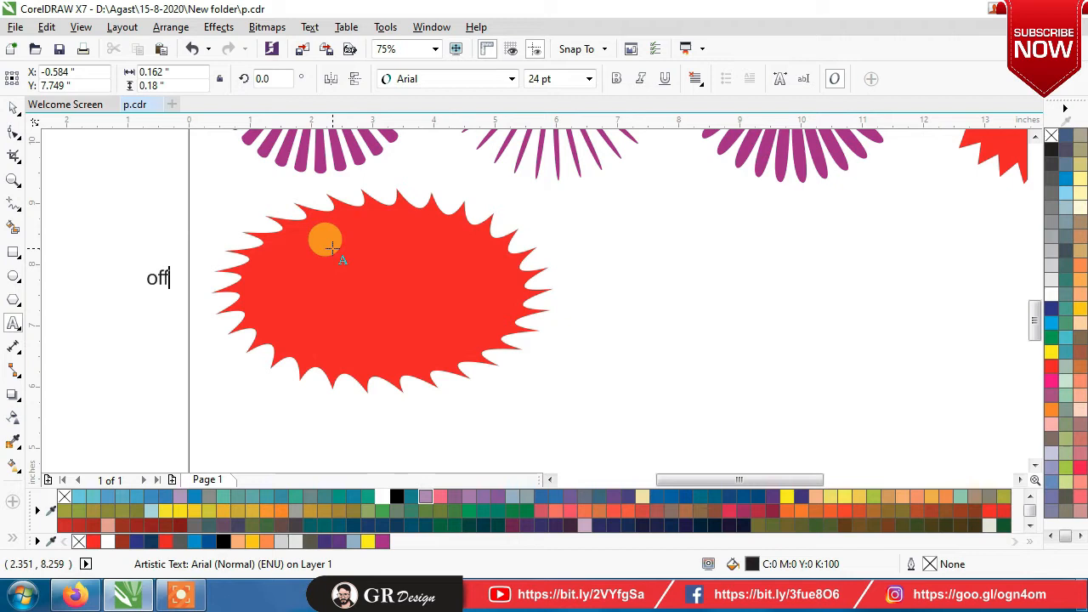
- Change the text to uppercase and scale it up to about 80 pt over the red oval
key(ctrl+a)
key(shift+F3)
click(482, 352)
key(ctrl+space)
drag(180, 276, 507, 352)
- Centre the OFFER text horizontally and vertically on the red oval badge
double_click(338, 275)
key(ctrl+space)
shift+click(432, 249)
key(c)
key(e)
click(187, 217)
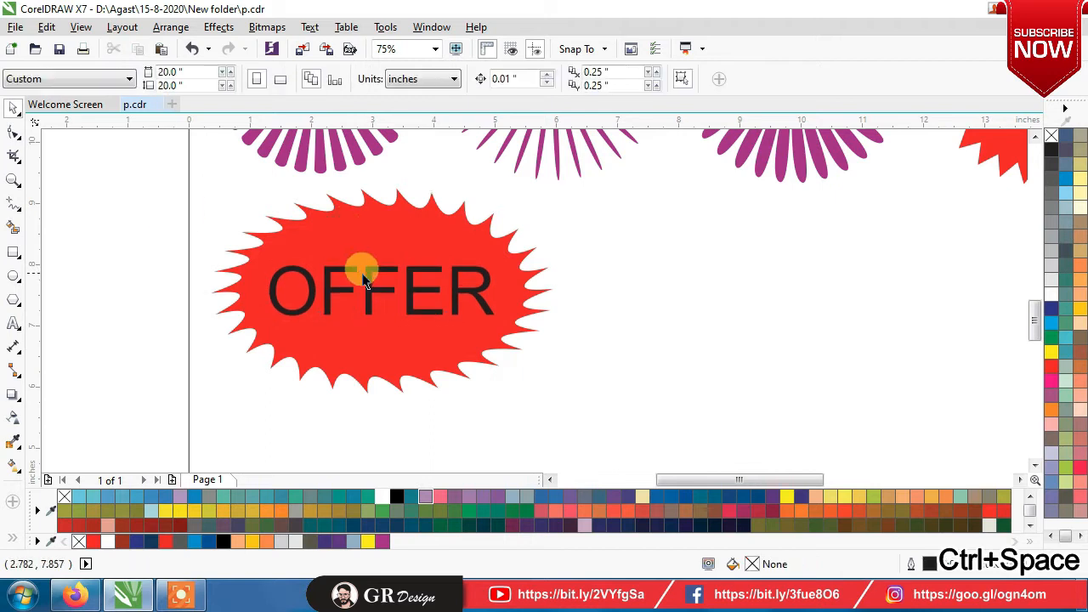
- Fill the OFFER text with white, and set its font to Forte with a larger size
click(359, 270)
click(1051, 294)
click(463, 78)
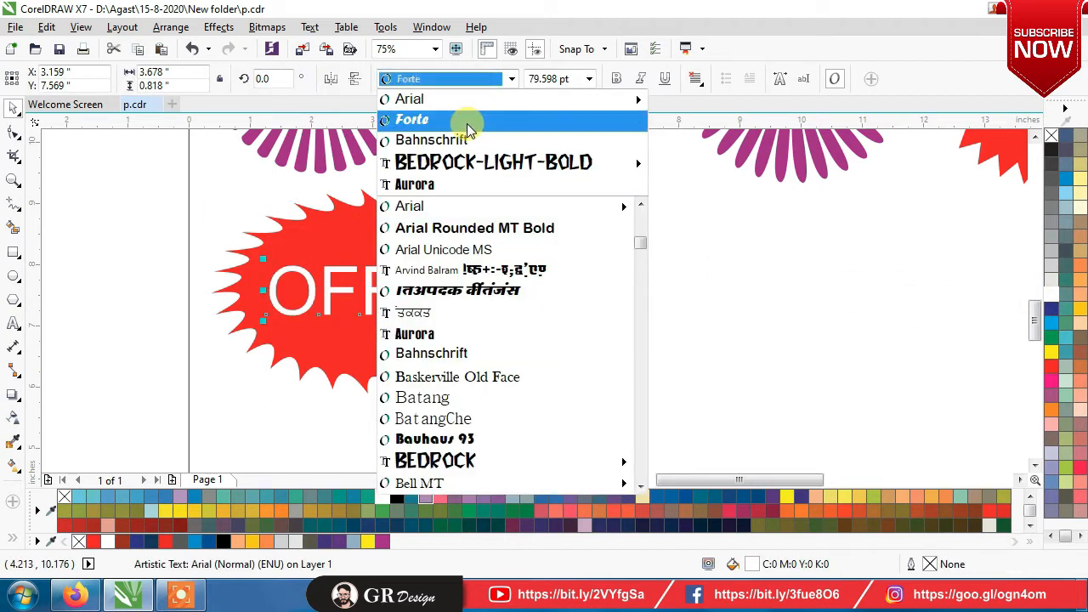
click(467, 116)
drag(464, 263, 520, 250)
- Align the restyled OFFER text to the centre of the oval badge again
shift+click(441, 237)
key(c)
key(e)
click(134, 237)
click(411, 290)
click(113, 236)
key(shift+F4)
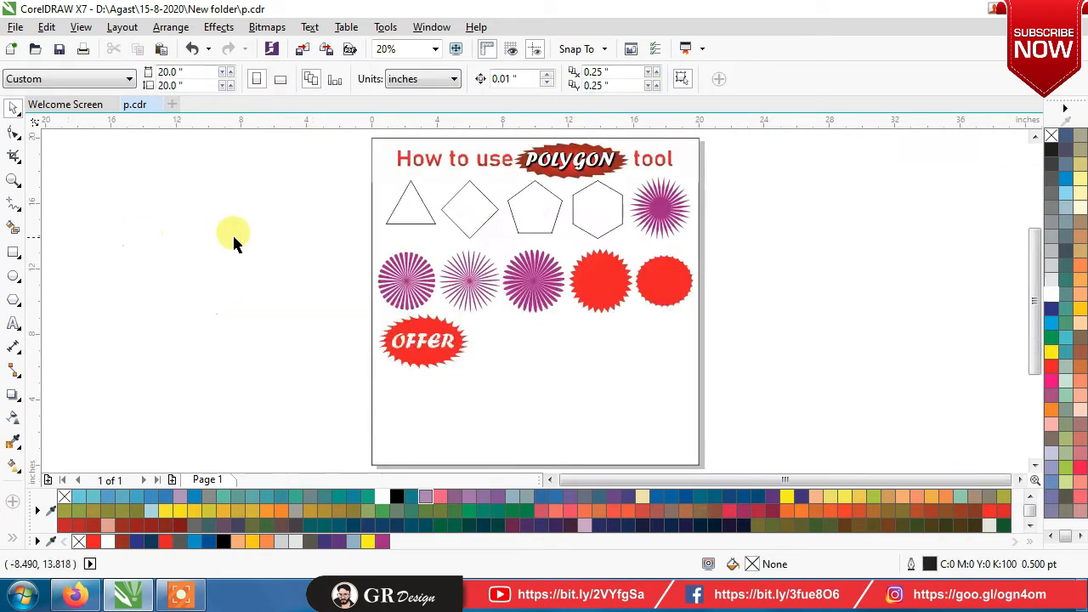
- Place a copy of the red 30-sided spiked polygon in the third row, beside the OFFER badge
click(597, 198)
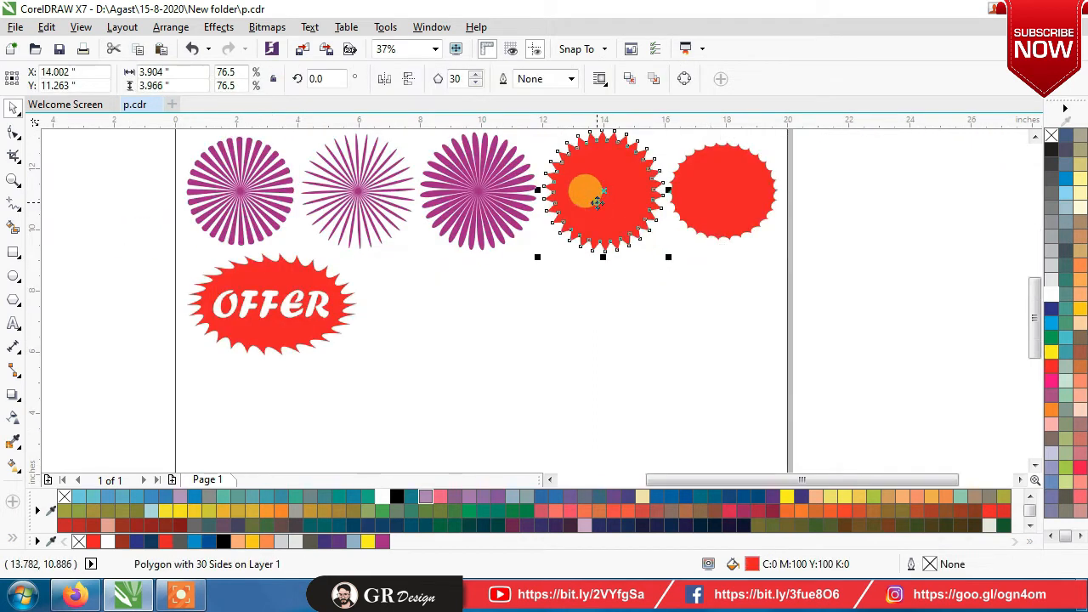
drag(597, 196, 426, 318)
click(481, 347)
click(327, 274)
scroll(454, 319, up, 1)
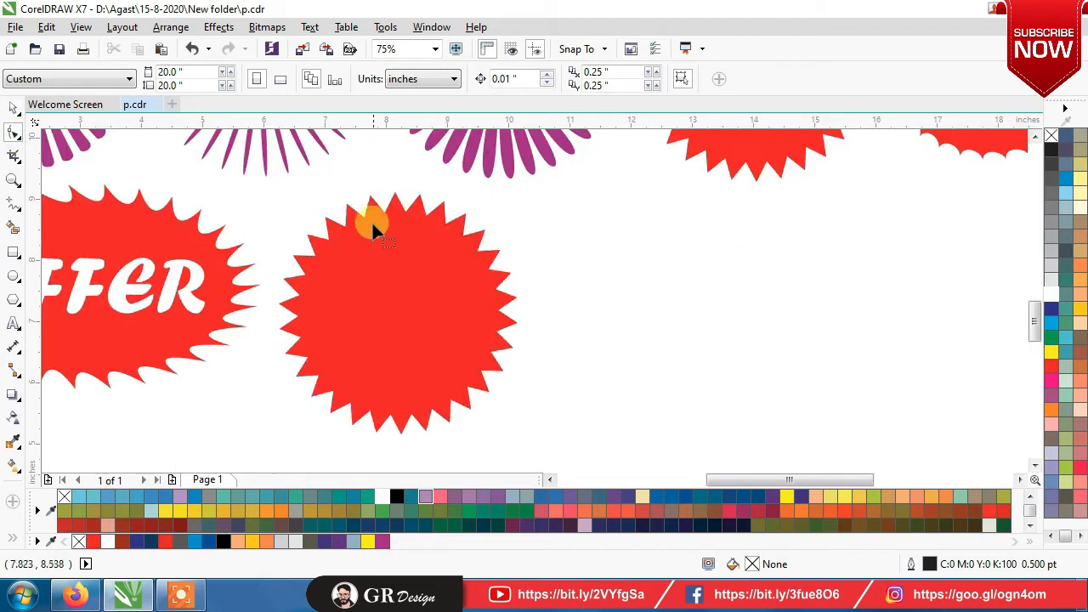
- Drag the copy's valley nodes inward and sideways to form thin, swirling rays around a small disc
click(370, 224)
drag(360, 219, 424, 278)
drag(355, 248, 312, 351)
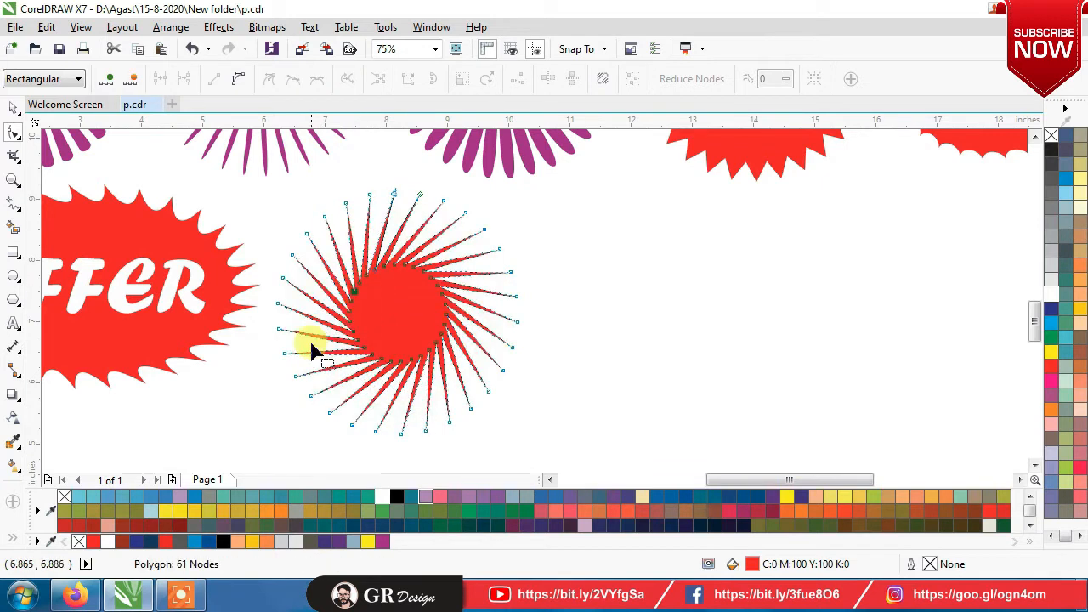
drag(376, 273, 354, 280)
click(620, 372)
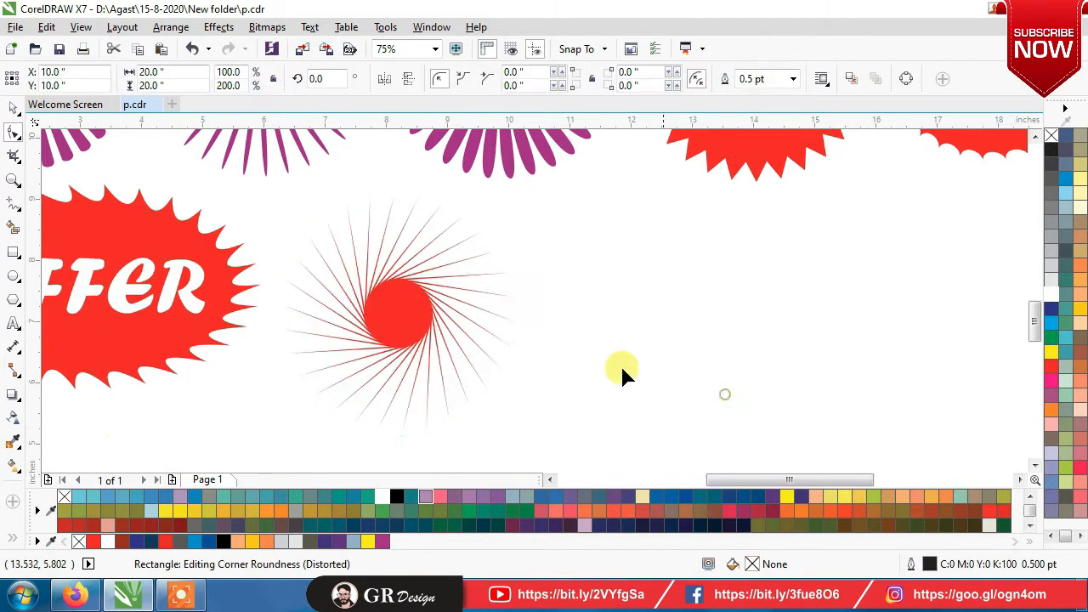
- Fine-tune an inner node of the swirling red polygon where the rays meet the disc
click(10, 132)
click(352, 303)
scroll(325, 302, up, 3)
drag(519, 261, 514, 285)
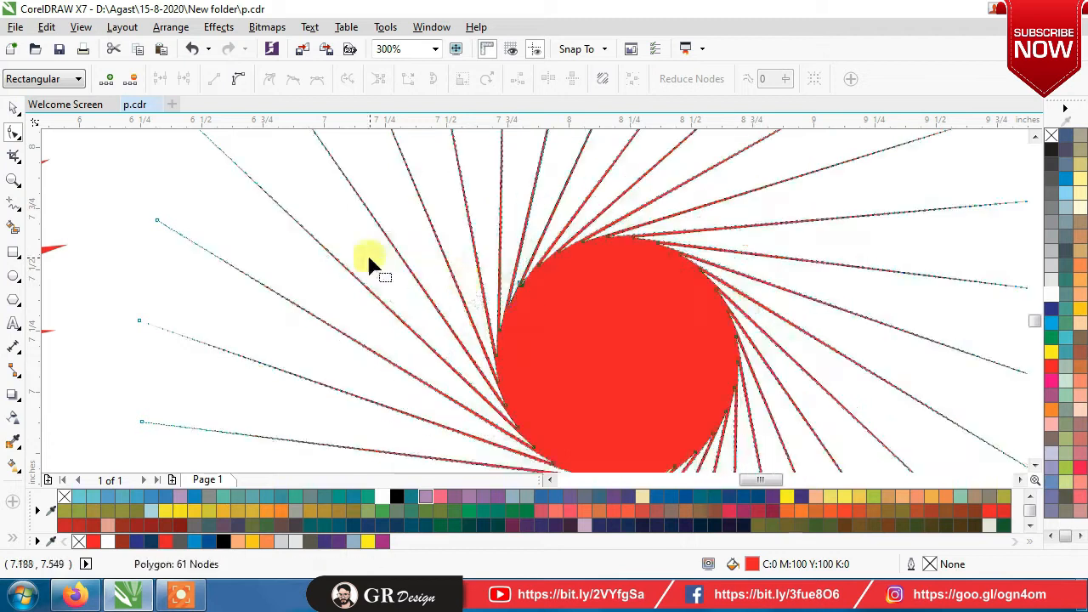
scroll(363, 257, down, 1)
- Enlarge the swirling red polygon to about 4.6 in wide
click(12, 109)
click(886, 320)
scroll(461, 305, down, 2)
click(477, 308)
drag(532, 371, 545, 386)
click(956, 306)
scroll(510, 303, up, 1)
click(405, 302)
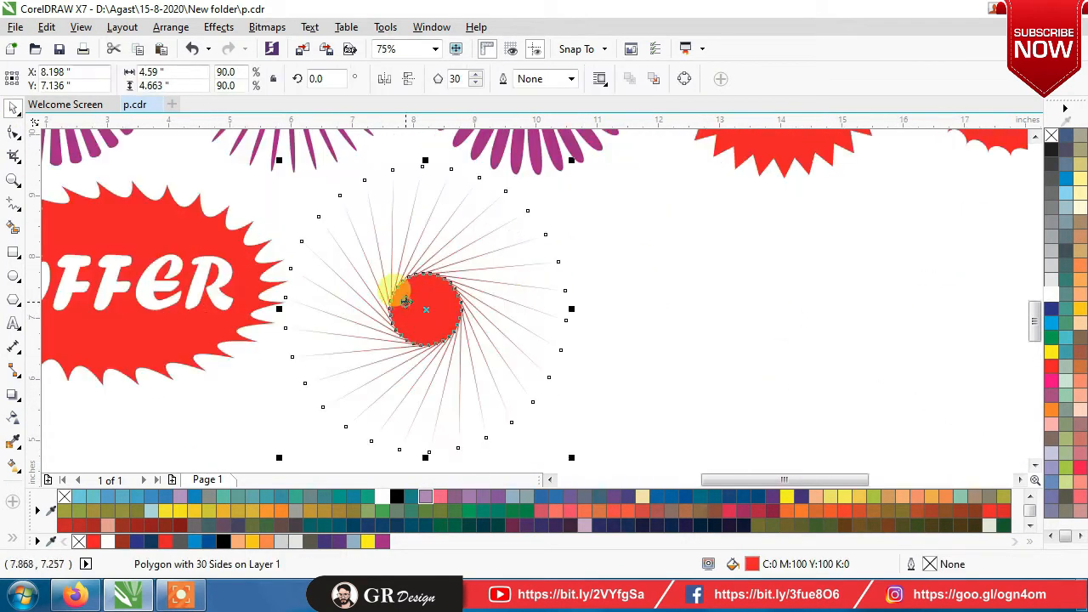
- Drag an inner node of the swirling polygon so its rays become straight, tapered spikes pointing outward
click(13, 132)
scroll(394, 292, up, 3)
drag(388, 287, 496, 221)
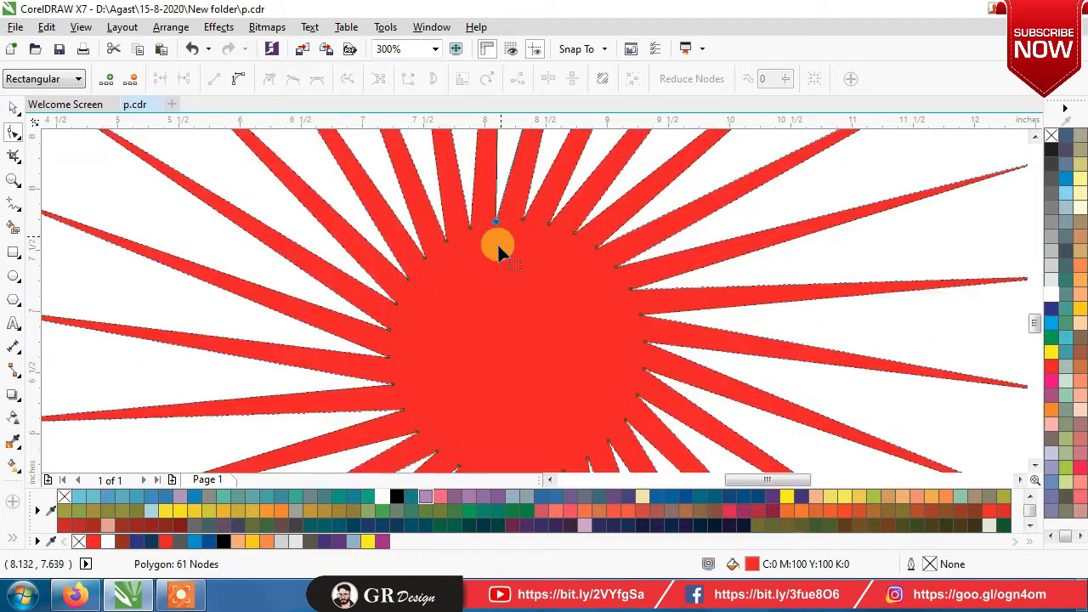
scroll(497, 247, down, 3)
scroll(486, 218, up, 1)
click(692, 284)
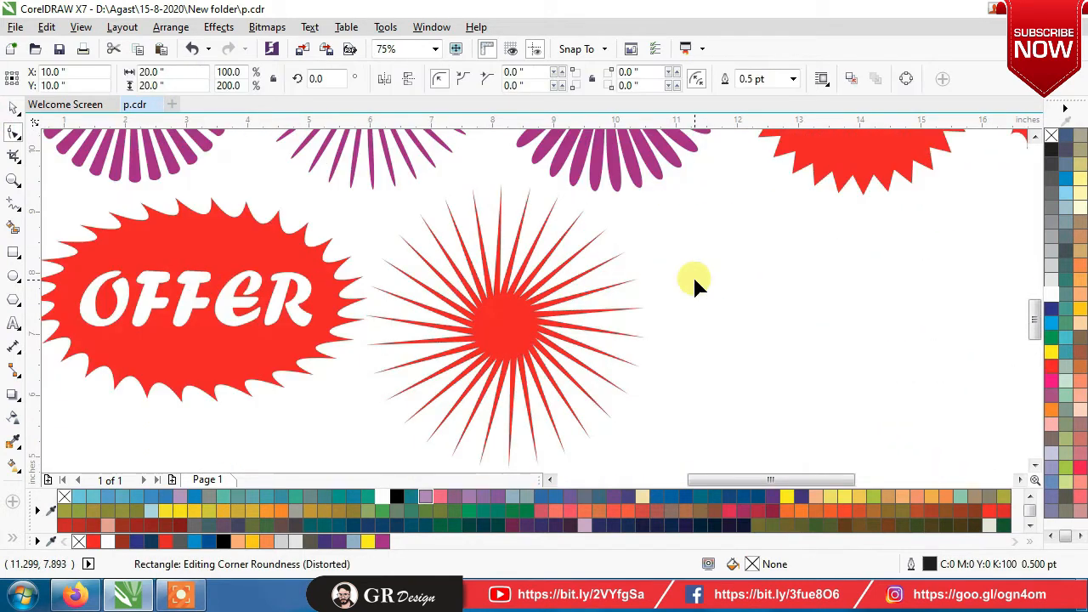
- Place a copy of the red rayed starburst to its right and twist its nodes into crossing spikes around a large disc
click(12, 108)
drag(542, 297, 855, 306)
right_click(854, 298)
click(11, 132)
click(12, 108)
click(914, 333)
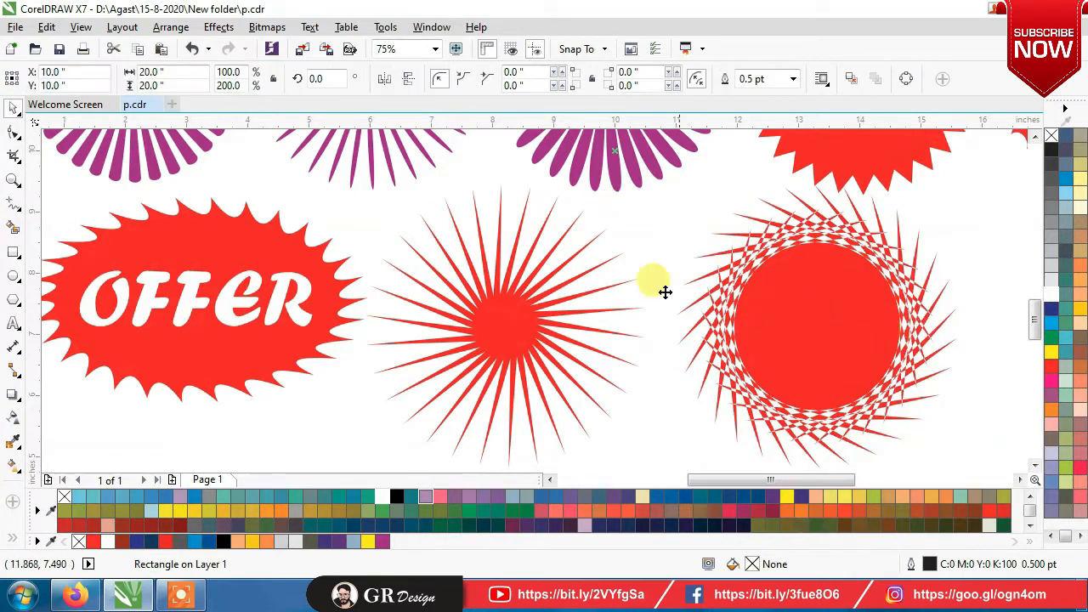
- Nudge the twisted copy slightly within the third row and fill it with cyan
scroll(618, 288, down, 1)
click(763, 295)
click(935, 292)
drag(727, 279, 721, 285)
click(1051, 323)
click(899, 253)
click(703, 305)
- Drag the cyan polygon's nodes outward to form an interlaced lattice of star points around the central disc
scroll(771, 288, up, 4)
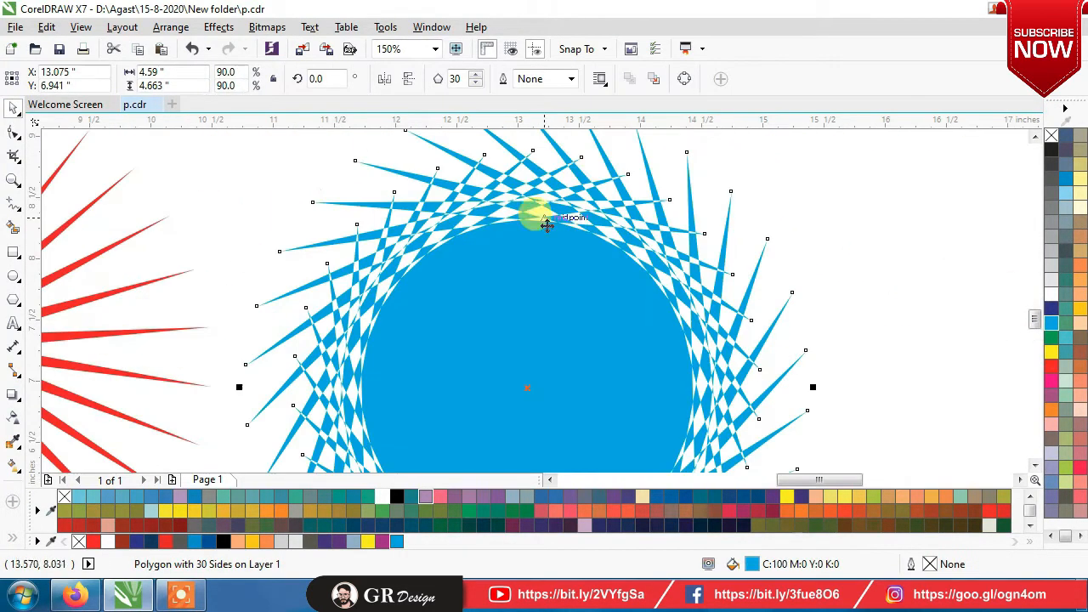
click(13, 136)
drag(671, 207, 772, 226)
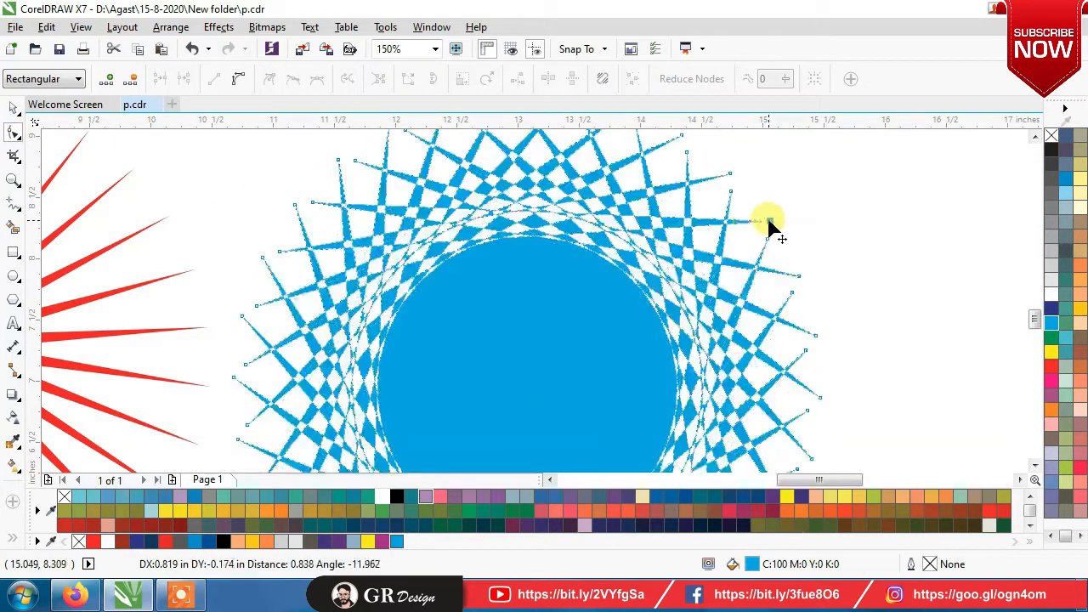
scroll(588, 252, down, 2)
mouse_move(461, 216)
mouse_down()
mouse_move(437, 199)
mouse_move(473, 210)
mouse_up()
drag(684, 391, 695, 395)
click(738, 355)
click(555, 311)
mouse_move(707, 300)
mouse_down()
mouse_move(721, 311)
mouse_move(699, 308)
mouse_move(716, 294)
mouse_up()
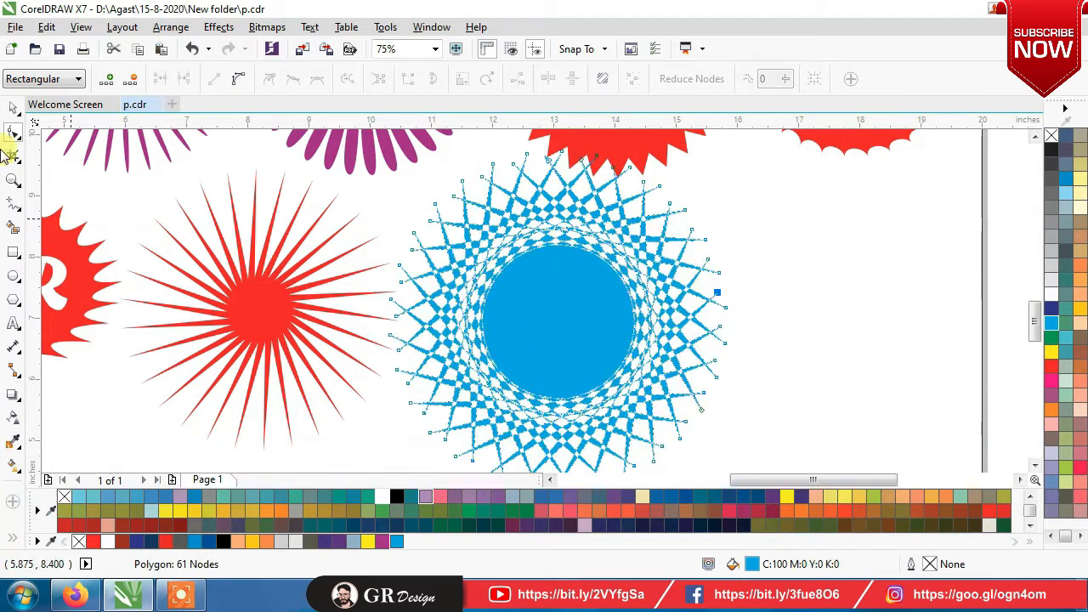
- Scale the cyan latticed polygon to about 4.87 in wide and move it slightly lower in the third row
click(13, 109)
drag(731, 144, 725, 163)
mouse_move(613, 258)
mouse_down()
mouse_move(608, 278)
mouse_move(618, 278)
mouse_up()
click(805, 273)
scroll(677, 260, down, 1)
click(825, 256)
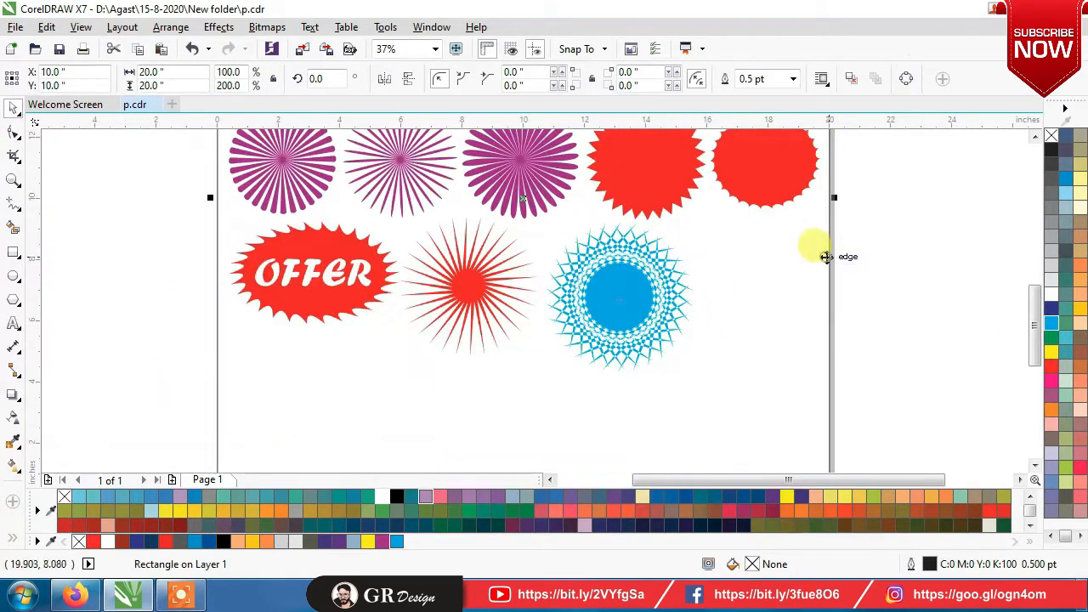
- Fill the cyan latticed polygon with magenta, and change its fill to green
click(1034, 136)
click(953, 209)
click(652, 373)
scroll(699, 451, up, 1)
click(1051, 380)
click(967, 331)
click(502, 235)
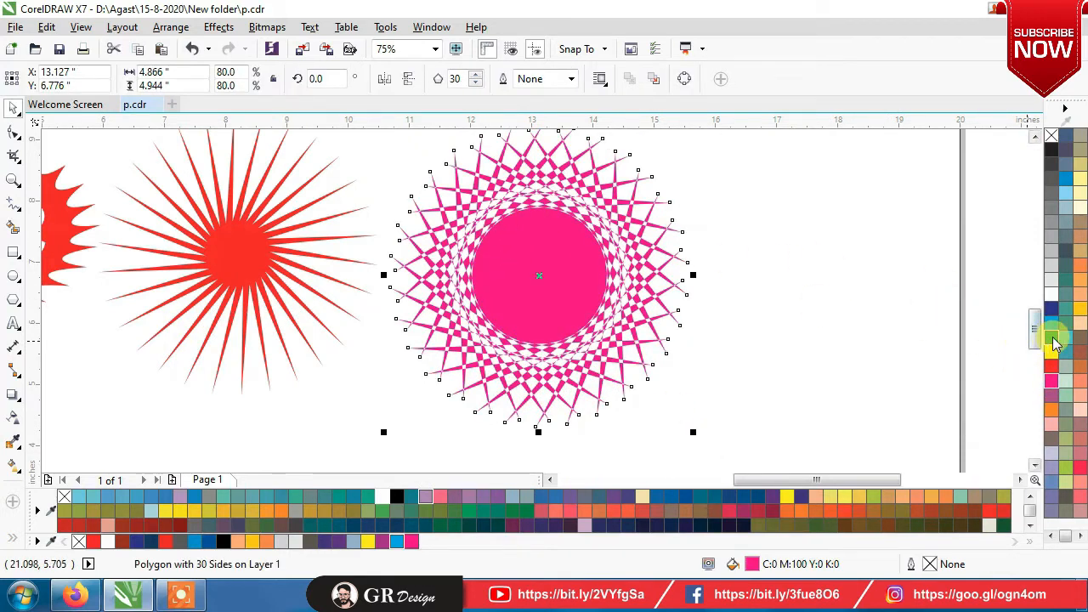
click(1054, 342)
- Place a copy of the green latticed polygon to its right and shrink both to fit within the page
drag(522, 230, 744, 218)
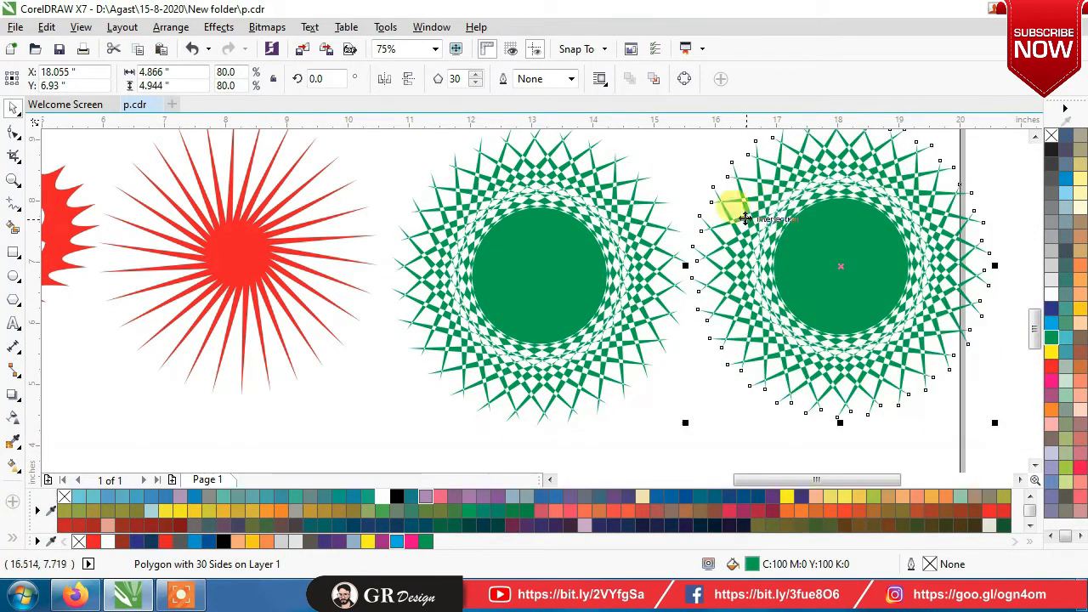
scroll(782, 218, down, 1)
click(526, 210)
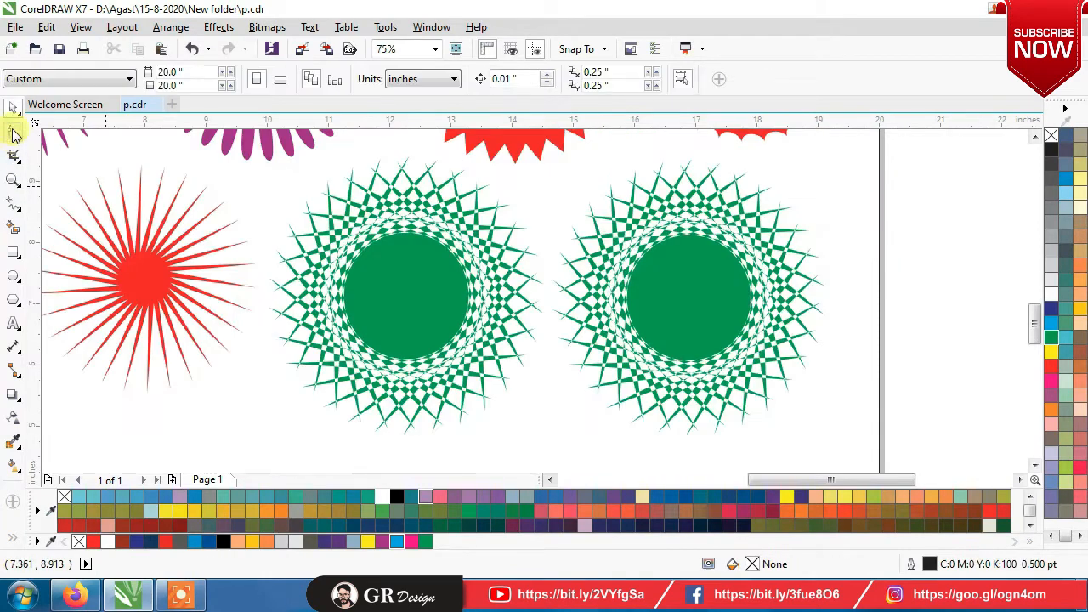
- Add a node on the right green polygon's edge and drag it inward to form petals around a small disc
click(13, 132)
scroll(660, 240, up, 1)
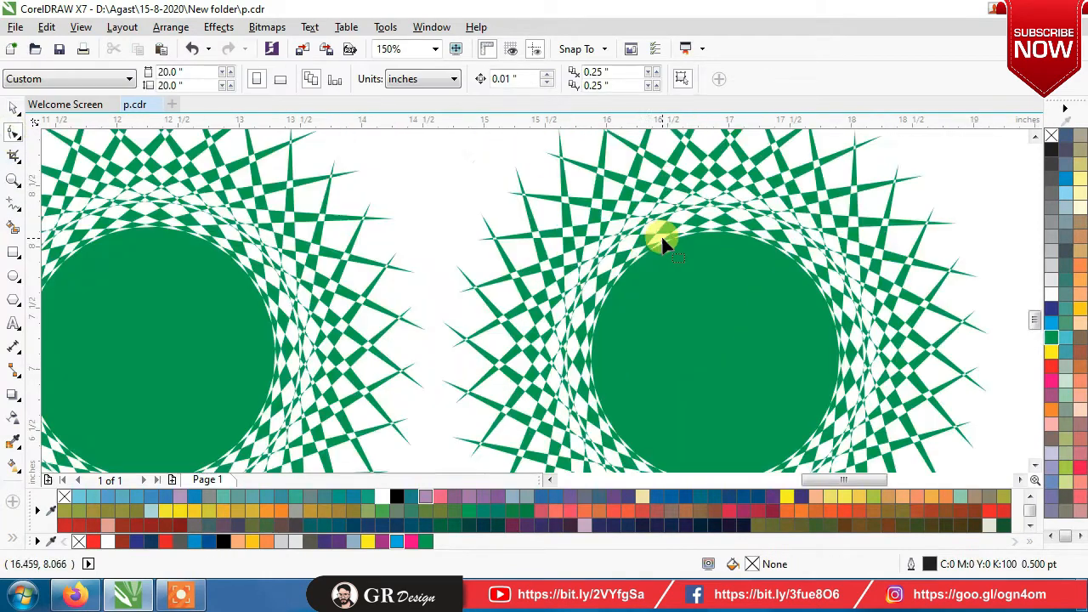
click(639, 256)
drag(639, 256, 688, 318)
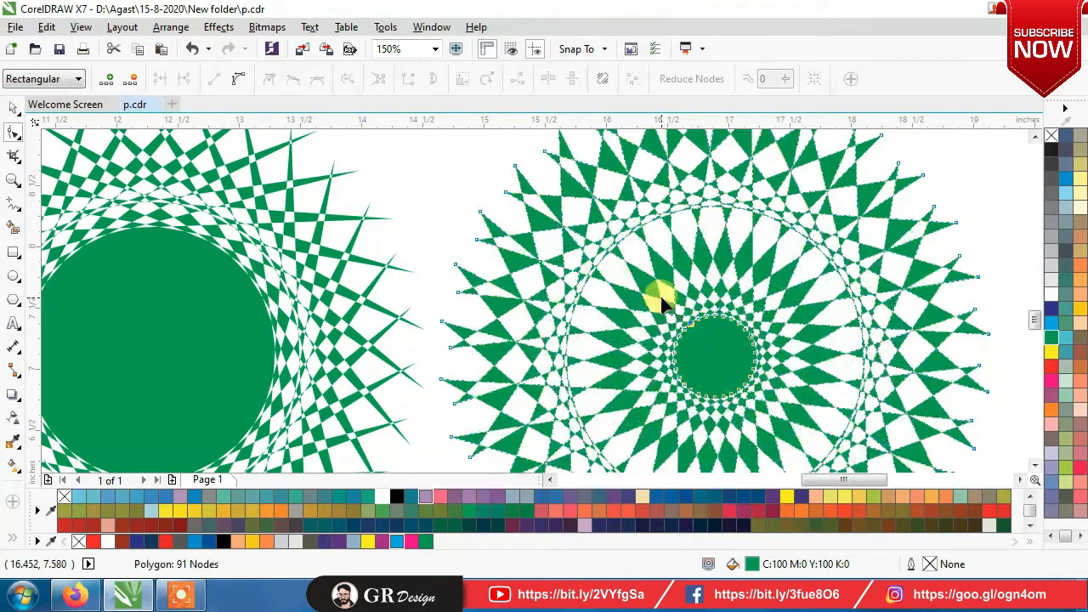
- Fill the reshaped petal polygon at the end of the third row with magenta
scroll(655, 291, down, 1)
key(ctrl+space)
click(1051, 381)
click(977, 348)
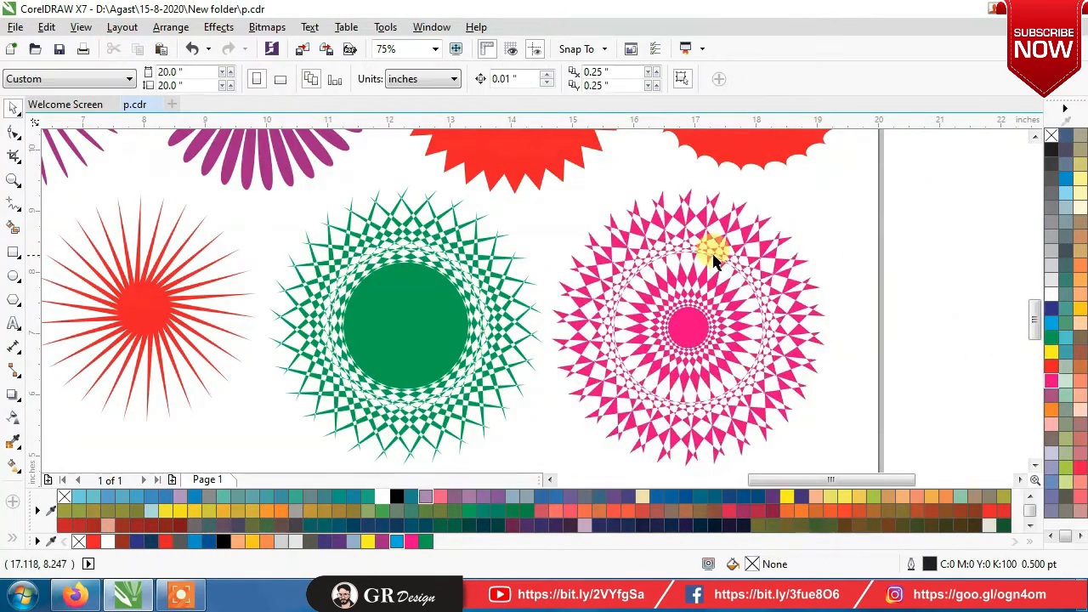
- Enlarge the magenta polygon to about 4.8 in wide and place a copy at the start of the fourth row
scroll(746, 261, down, 1)
click(745, 262)
scroll(779, 263, down, 1)
click(868, 263)
click(775, 290)
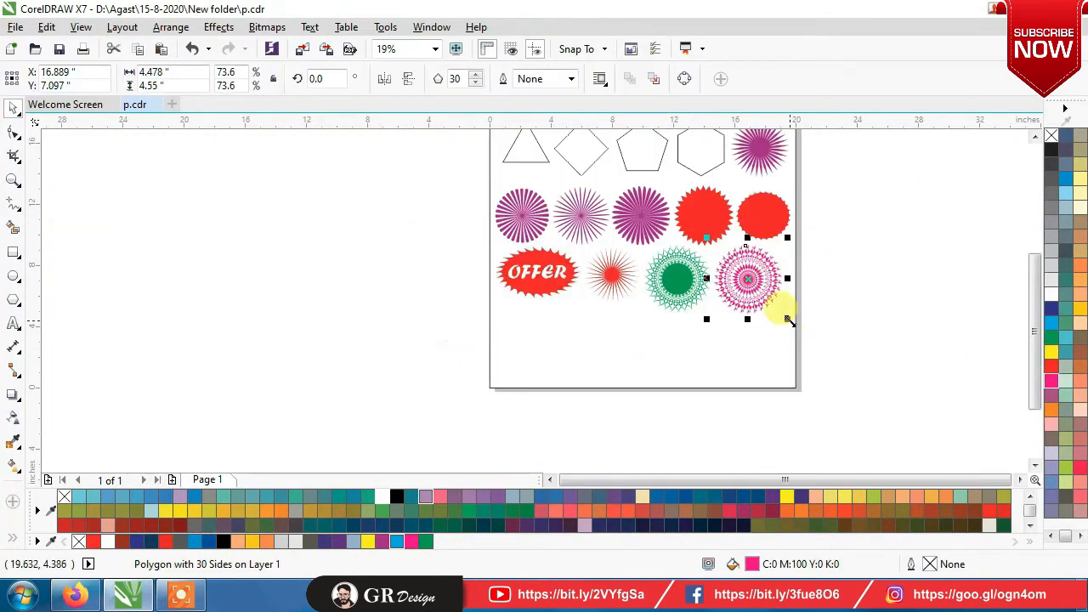
drag(787, 319, 793, 325)
drag(742, 264, 516, 326)
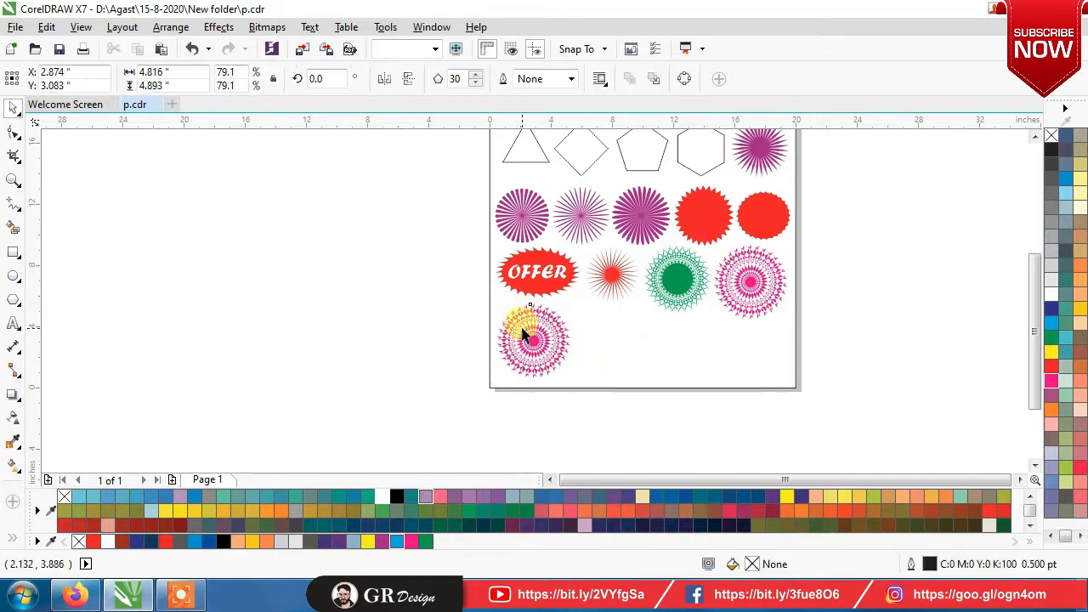
- Drag a node of the magenta polygon copy in the fourth row to reshape it into a swirling saw-toothed lattice
scroll(548, 328, up, 2)
click(13, 133)
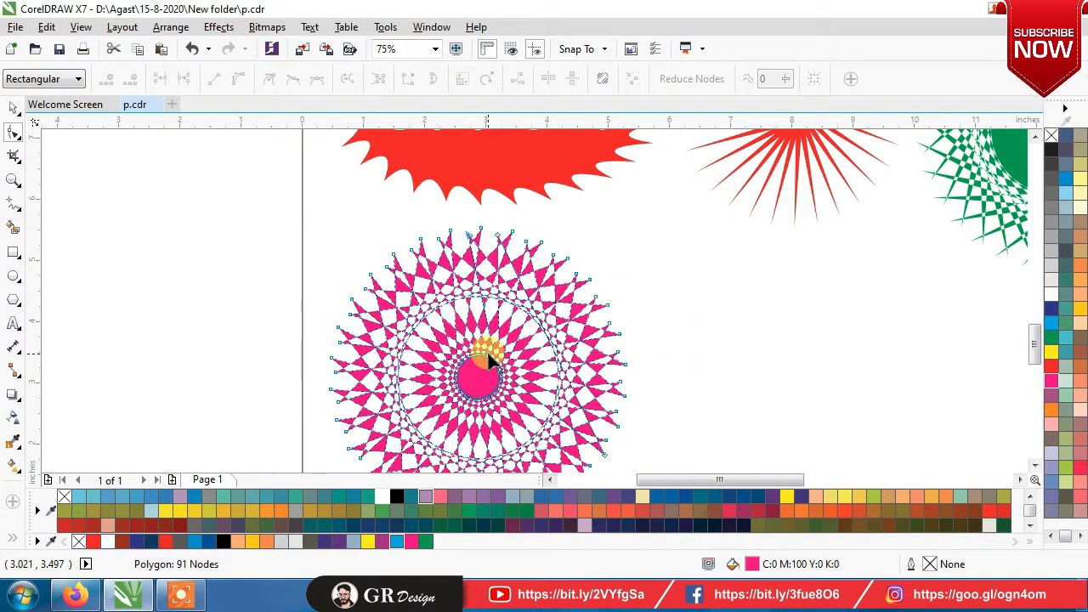
scroll(489, 362, up, 1)
drag(550, 310, 782, 344)
scroll(627, 263, down, 1)
click(13, 109)
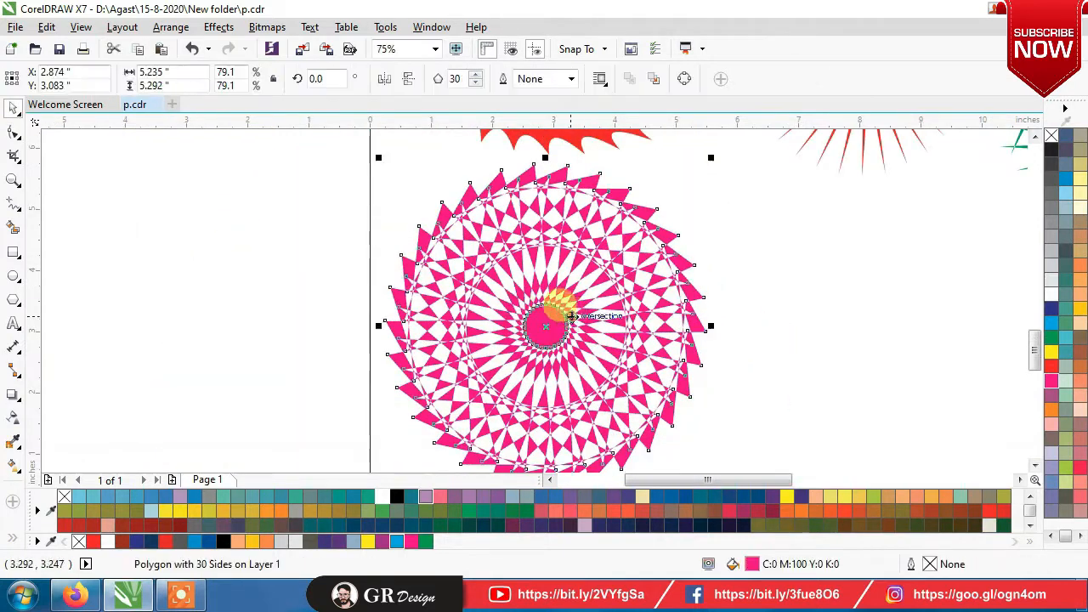
- Fill the saw-toothed lattice polygon in the fourth row with cyan
click(1054, 329)
click(265, 267)
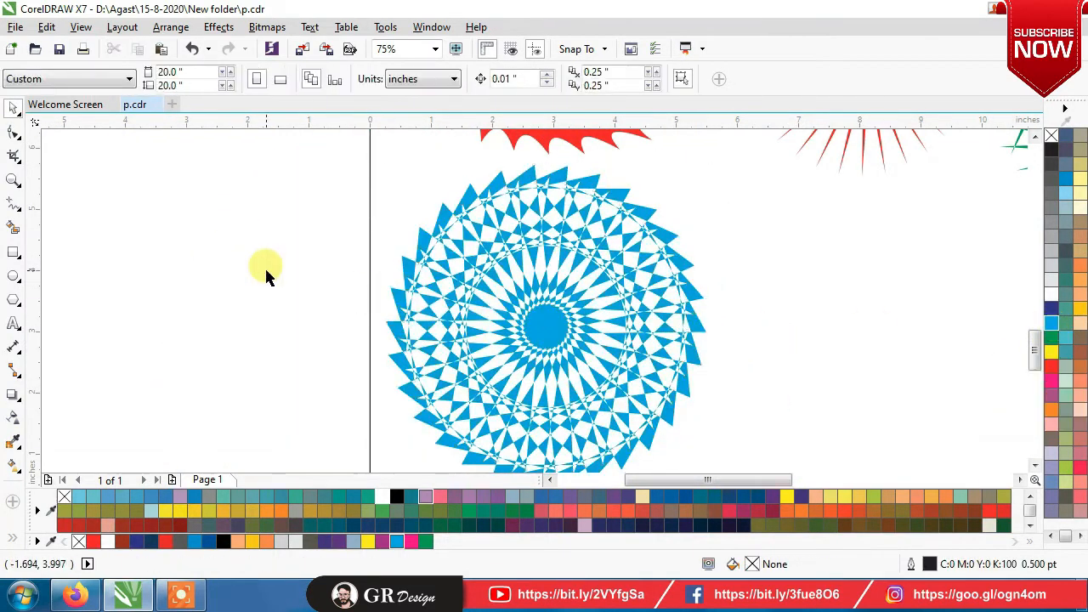
key(shift+F4)
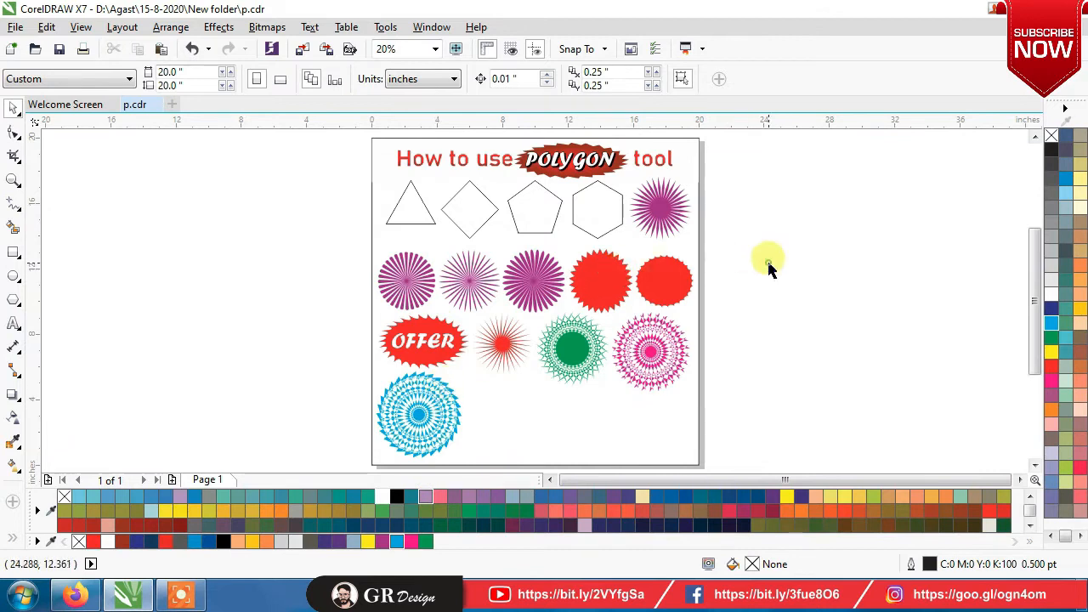
- Fill the hexagon with orange, the pentagon with green, the diamond with dark blue and the triangle with cyan
click(597, 208)
click(1051, 409)
click(535, 208)
click(1051, 338)
click(470, 208)
click(1051, 308)
click(411, 204)
click(1051, 323)
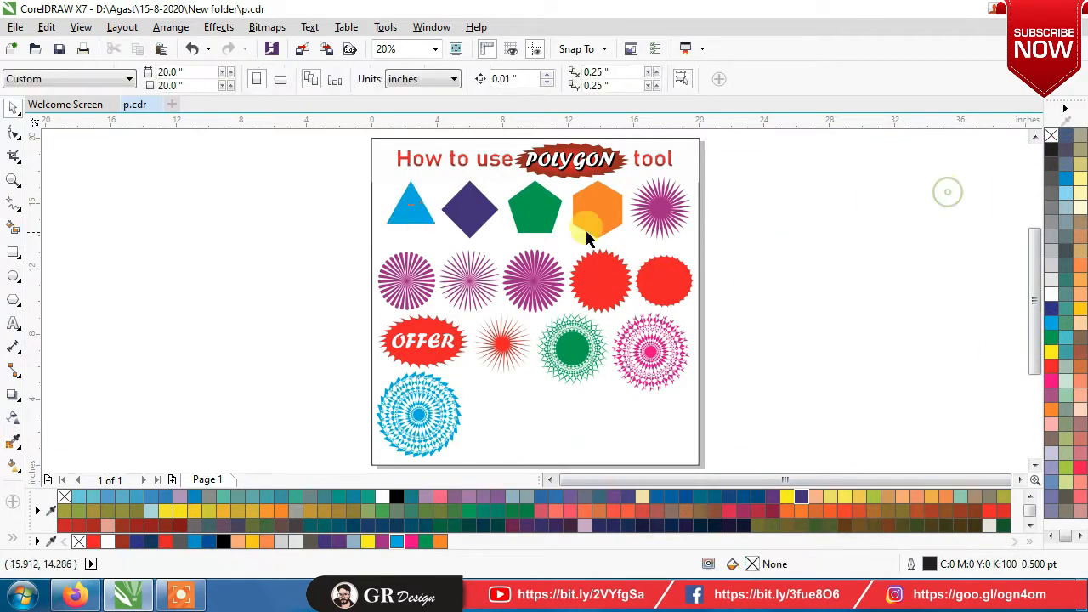
- Recolor the first-row starburst brown and the first two second-row starbursts orange-red and light orange
click(660, 208)
click(925, 507)
click(406, 281)
click(843, 510)
click(469, 280)
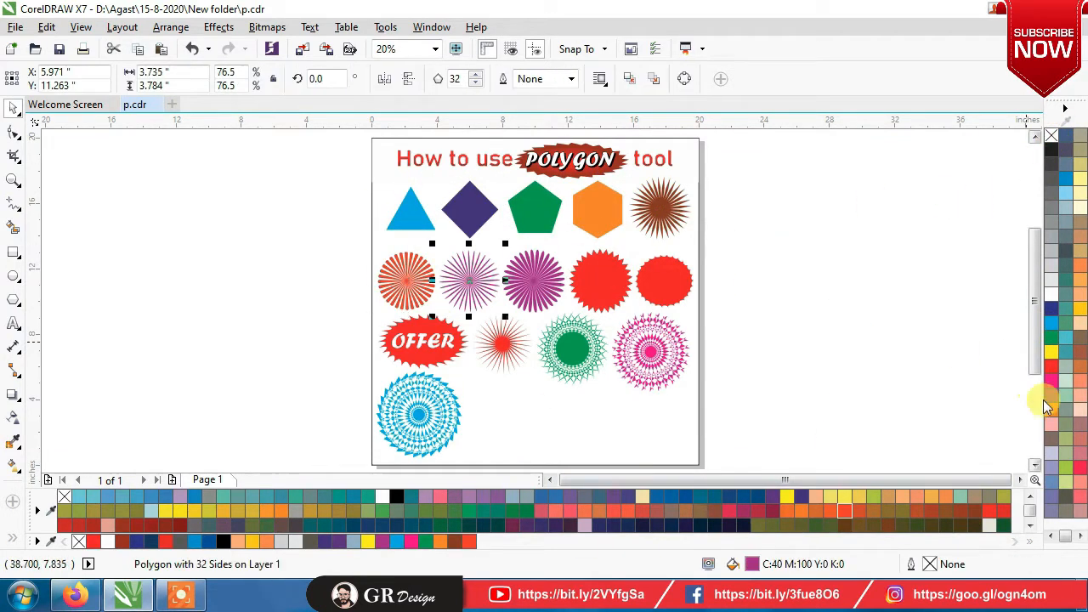
click(1065, 383)
scroll(614, 332, up, 3)
scroll(553, 427, down, 4)
click(552, 428)
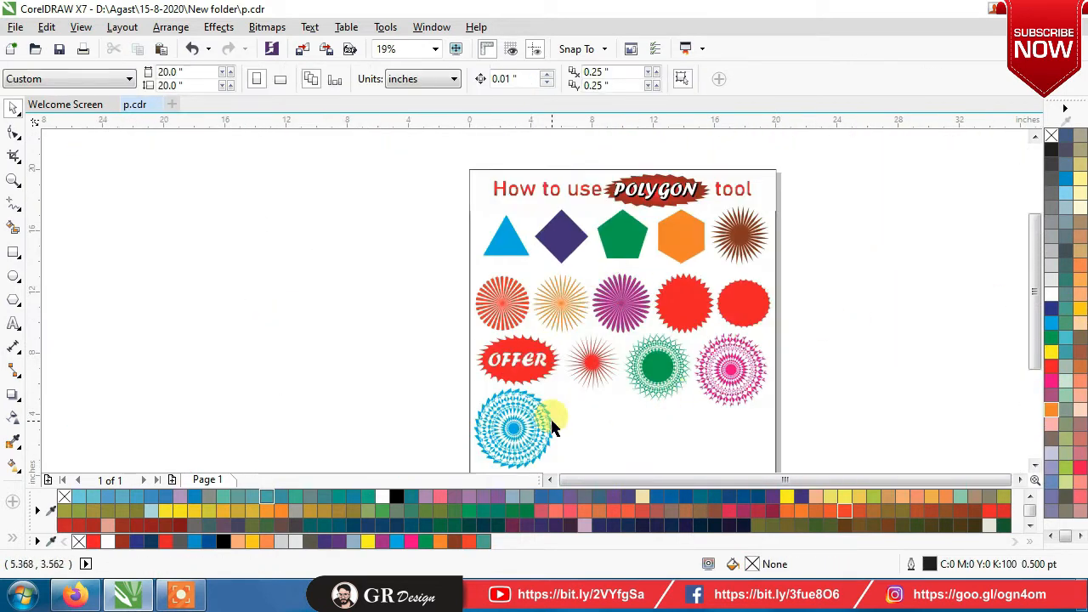
- Place a copy of the orange hexagon beside the cyan lattice polygon in the fourth row
drag(694, 235, 593, 429)
click(627, 451)
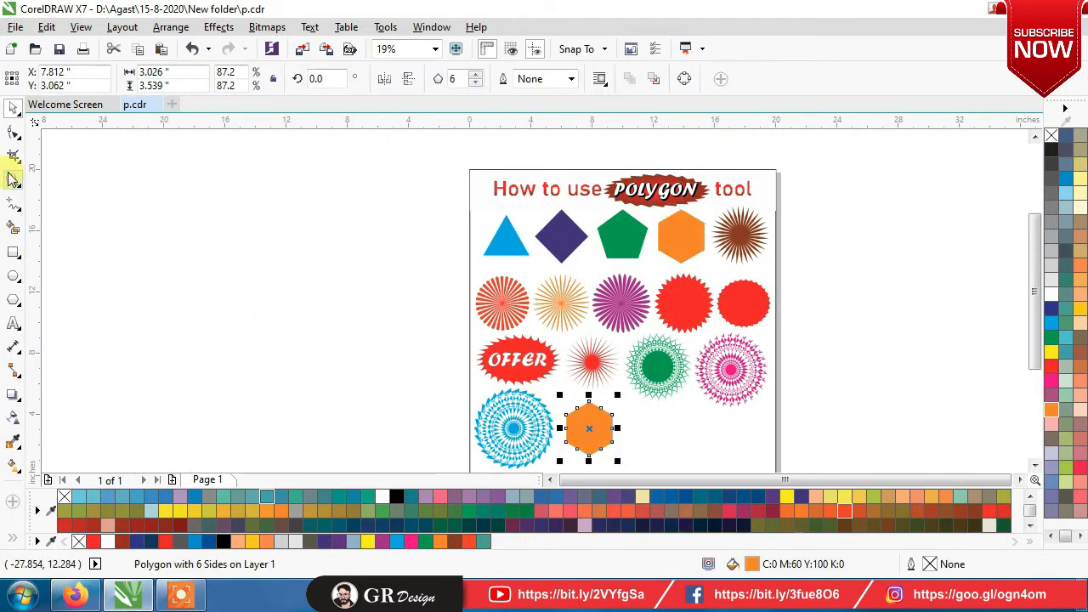
click(11, 178)
drag(457, 348, 770, 432)
key(ctrl+space)
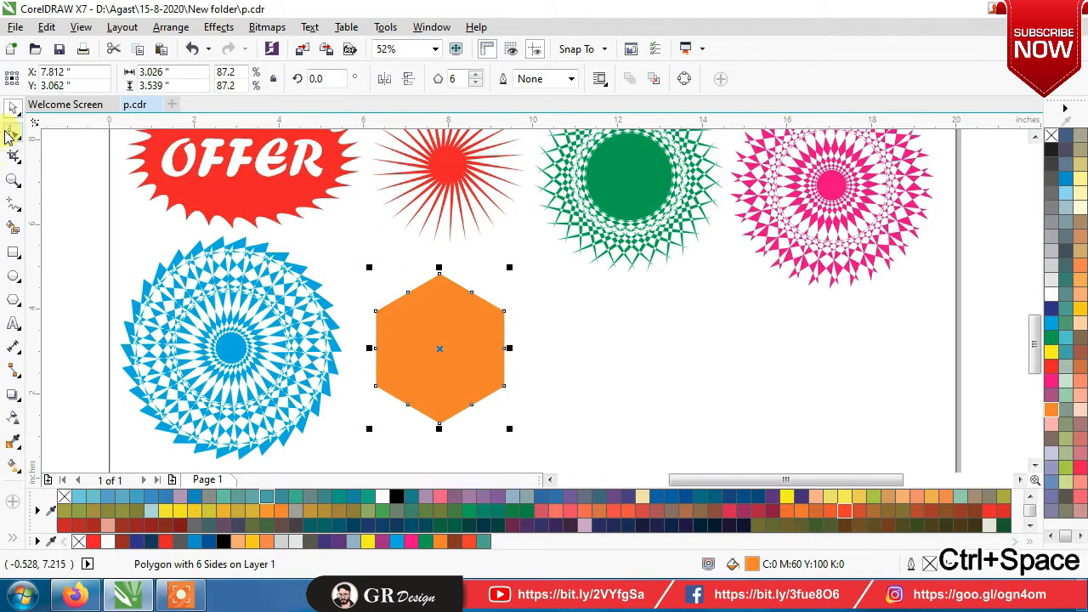
- Drag a mid-side node of the hexagon copy inward to form a six-pointed star
click(10, 133)
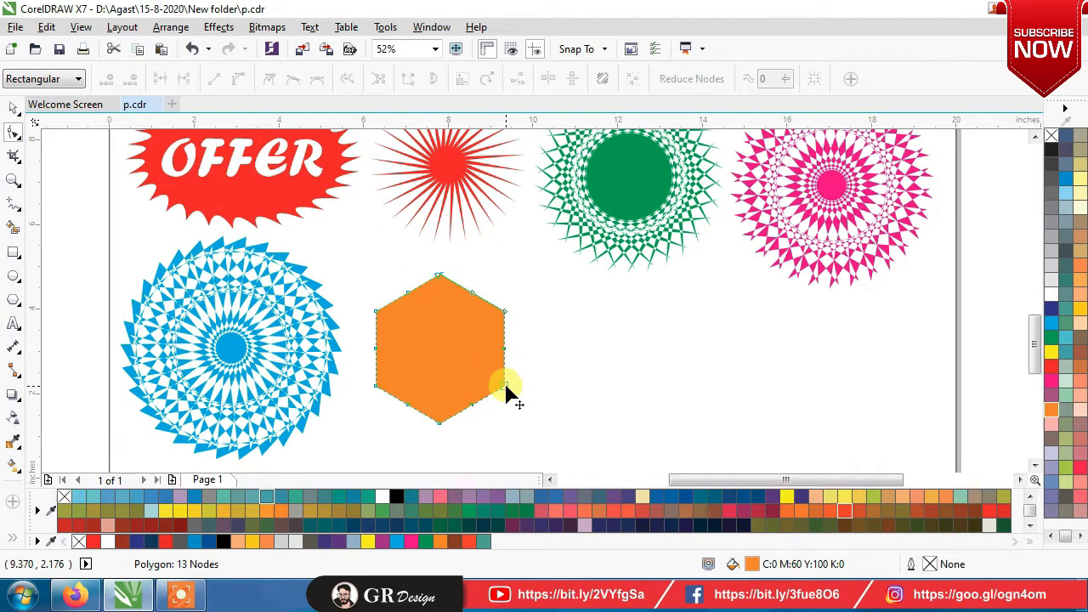
drag(512, 388, 486, 366)
key(ctrl+z)
drag(407, 292, 425, 321)
click(548, 374)
click(447, 346)
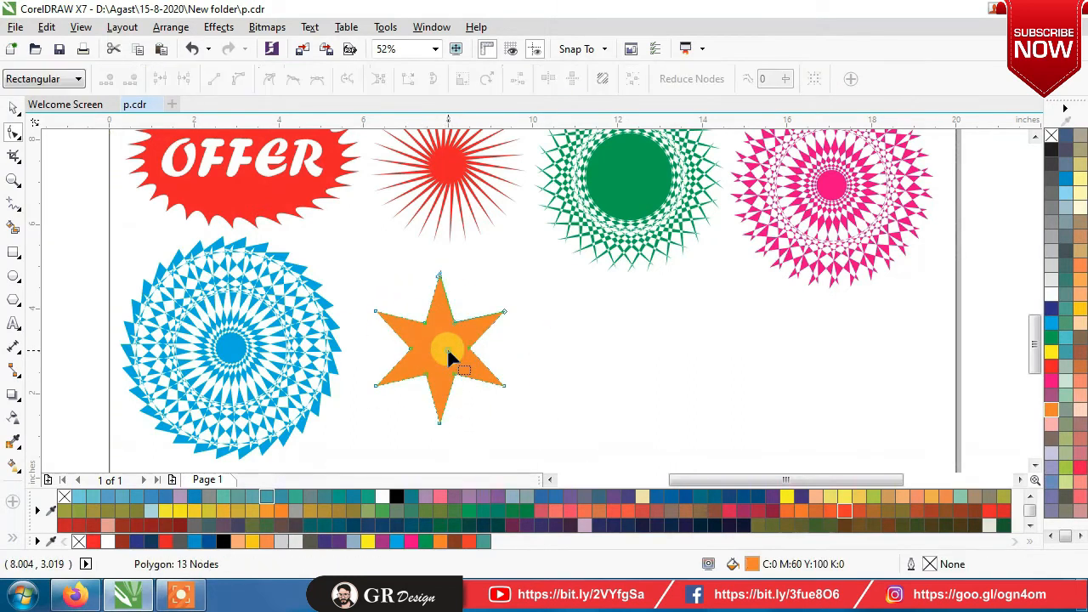
- Reduce the orange star's number of sides to 3
click(11, 109)
click(473, 83)
click(664, 419)
click(446, 361)
click(473, 84)
click(568, 342)
click(480, 347)
click(477, 84)
click(568, 299)
click(423, 374)
- Reshape the three-pointed star by dragging its inner node and place a copy to its right
click(12, 134)
scroll(432, 338, up, 1)
drag(418, 335, 586, 297)
scroll(441, 344, down, 1)
click(604, 348)
click(13, 106)
right_click(586, 297)
- Set the copied orange star's number of sides to 5
click(476, 73)
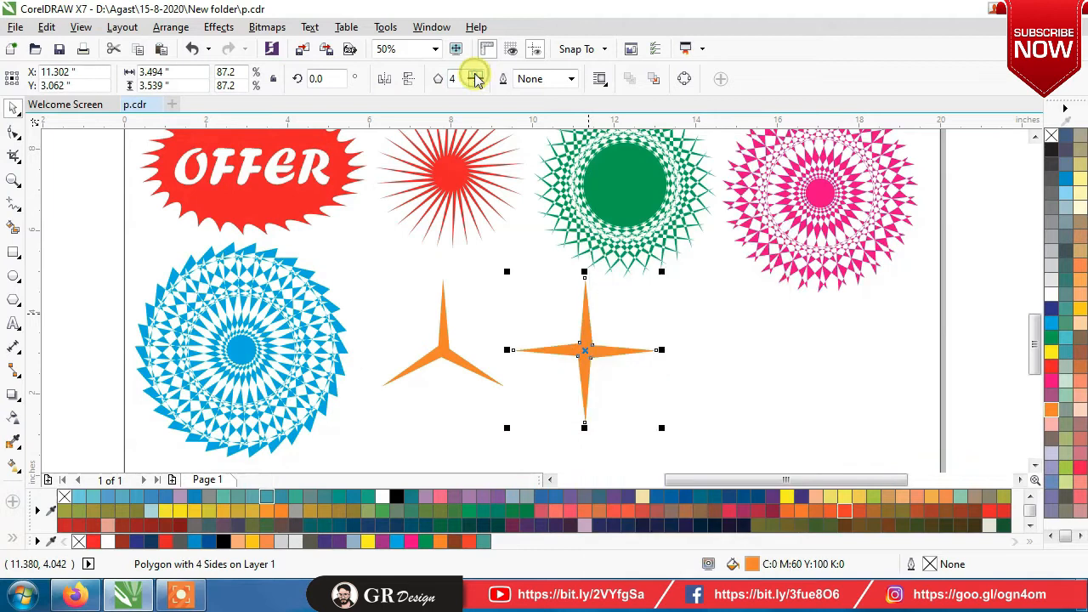
click(476, 75)
click(687, 362)
click(609, 360)
- Drag the five-pointed star's inner node outward to thicken its arms
click(12, 134)
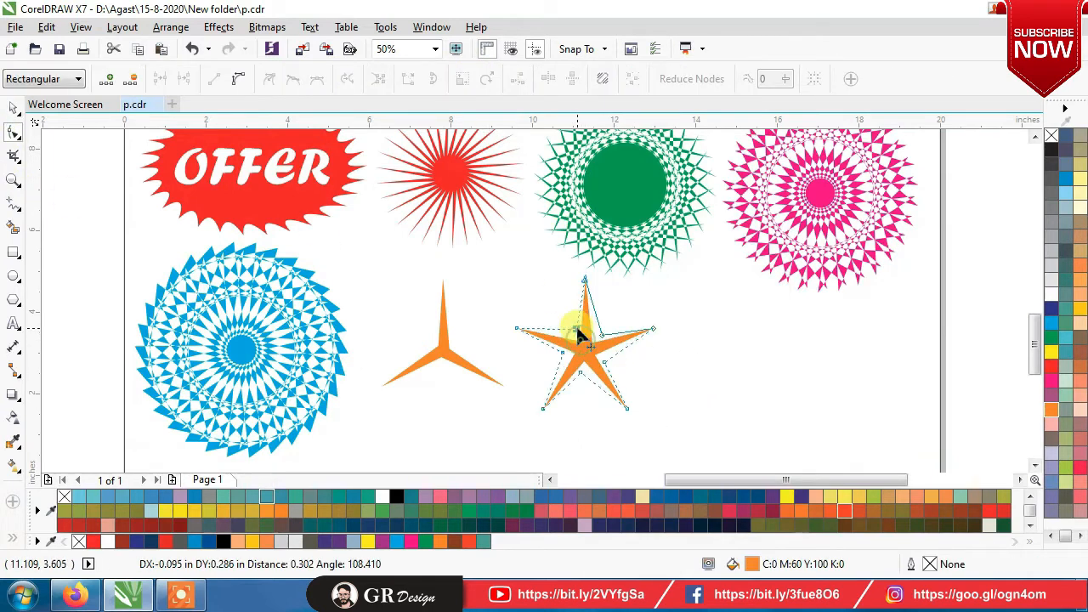
drag(578, 335, 580, 338)
click(691, 381)
click(574, 334)
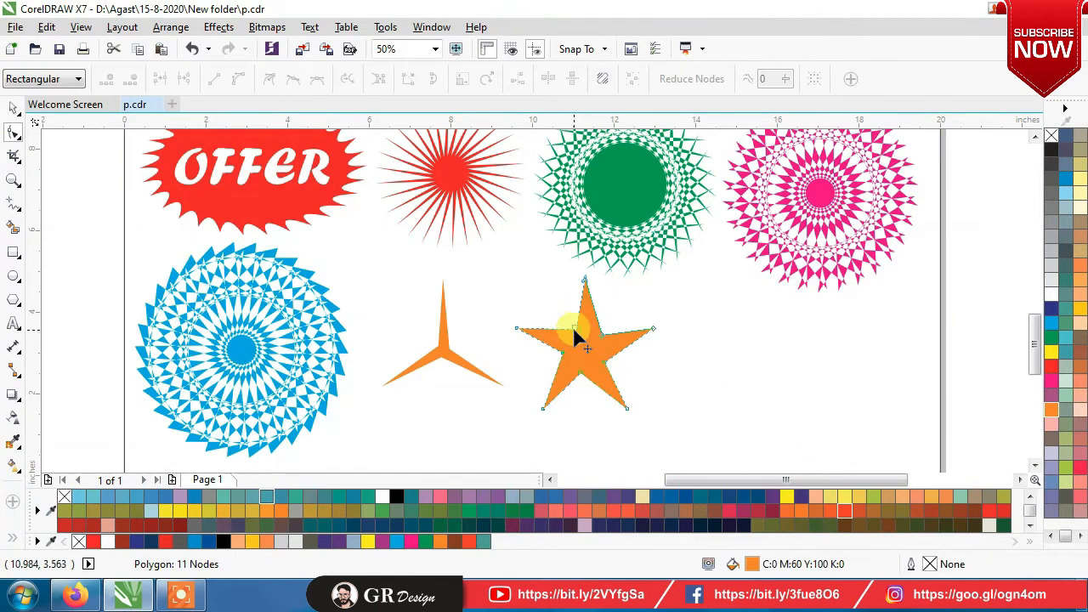
drag(571, 342, 715, 313)
click(667, 368)
click(599, 334)
- Place a copy of the five-pointed star to its right and set the copy's number of sides to 7
click(11, 109)
key(ctrl+z)
drag(609, 339, 757, 338)
right_click(757, 338)
click(475, 74)
click(475, 74)
click(995, 352)
click(784, 370)
scroll(671, 263, down, 2)
click(874, 262)
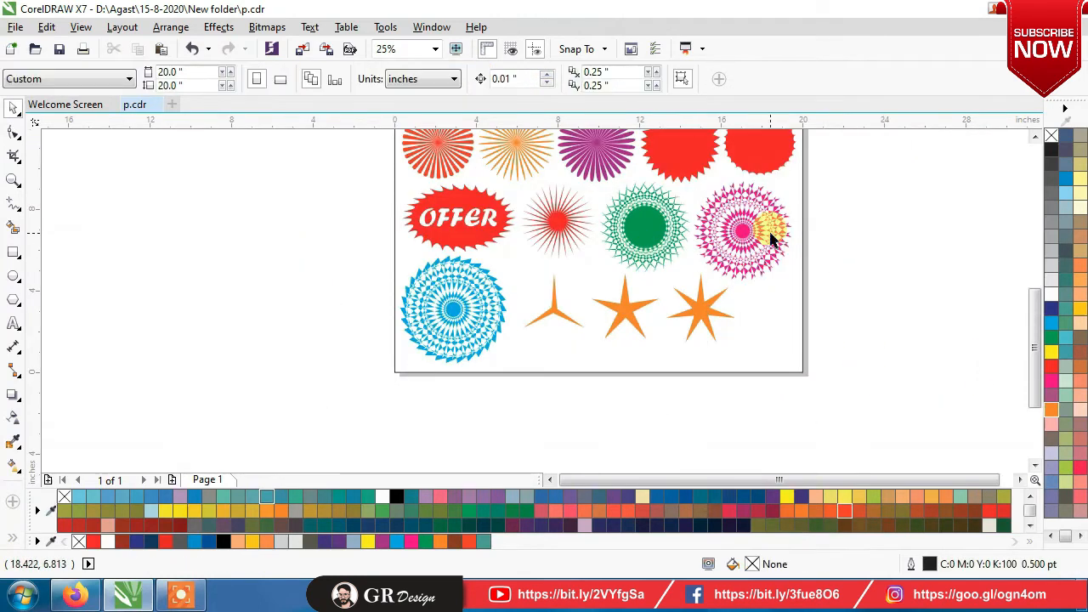
scroll(775, 248, up, 2)
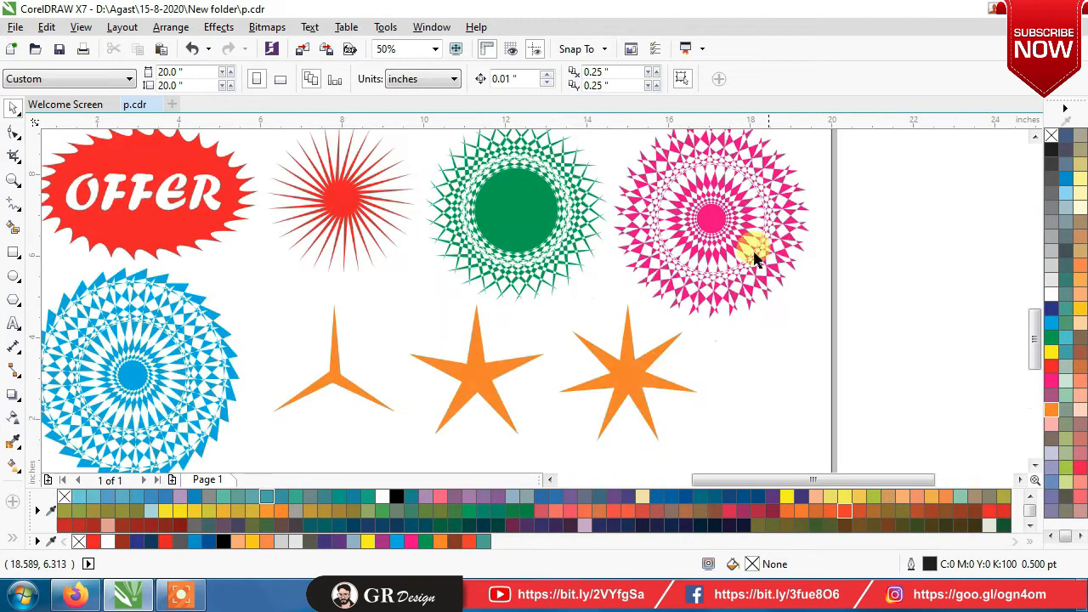
- Set the seven-pointed orange star's number of sides to 14
click(650, 356)
click(473, 75)
click(474, 75)
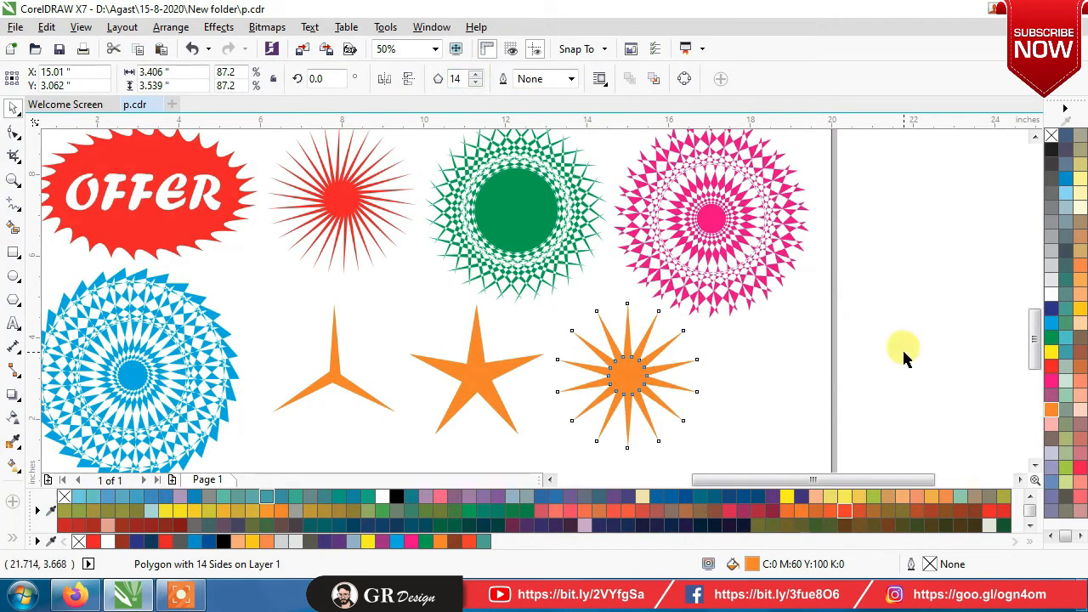
- Drag the edge of one ray of the 14-pointed star sideways to turn it into a pinwheel
click(13, 134)
scroll(600, 374, up, 2)
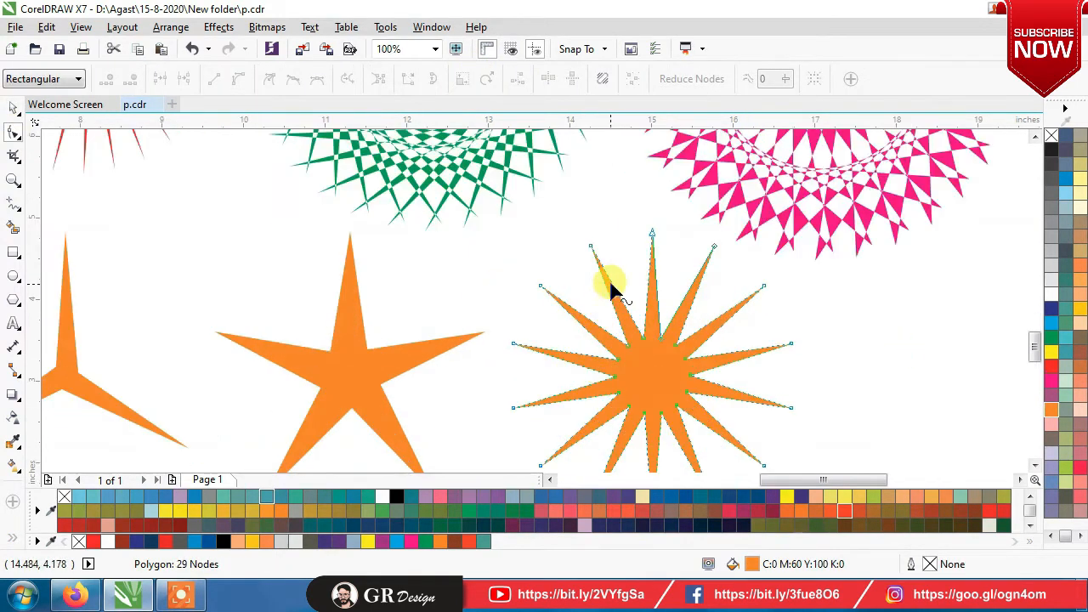
mouse_move(614, 286)
mouse_down()
mouse_move(668, 284)
mouse_move(680, 316)
mouse_move(655, 281)
mouse_move(643, 293)
mouse_move(595, 292)
mouse_up()
click(819, 374)
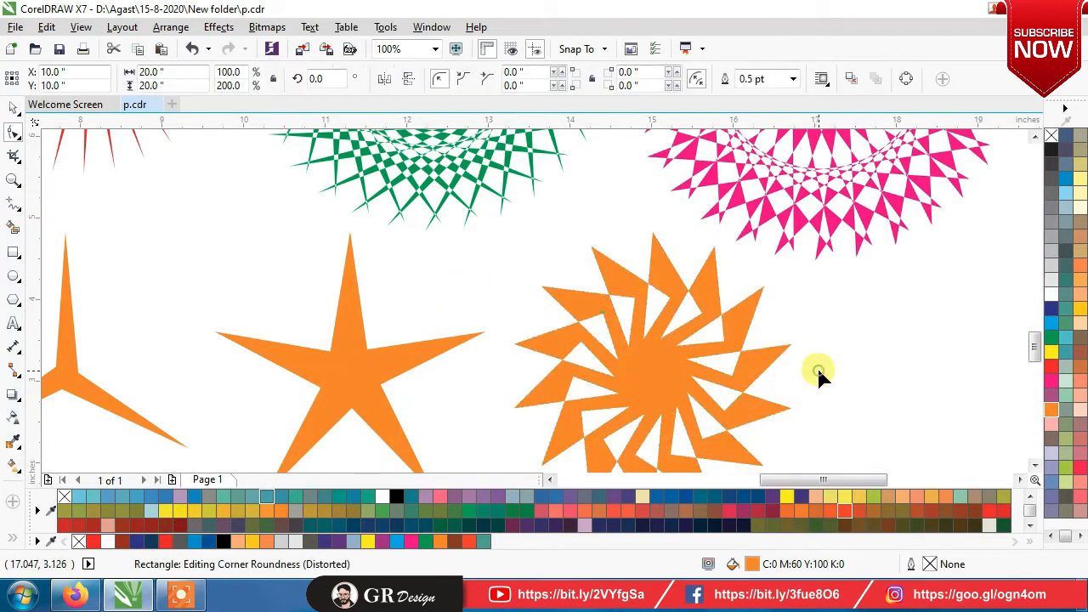
- Fill the 14-sided pinwheel with dark blue C100 M84 Y18 K5
scroll(642, 248, down, 1)
click(656, 272)
key(space)
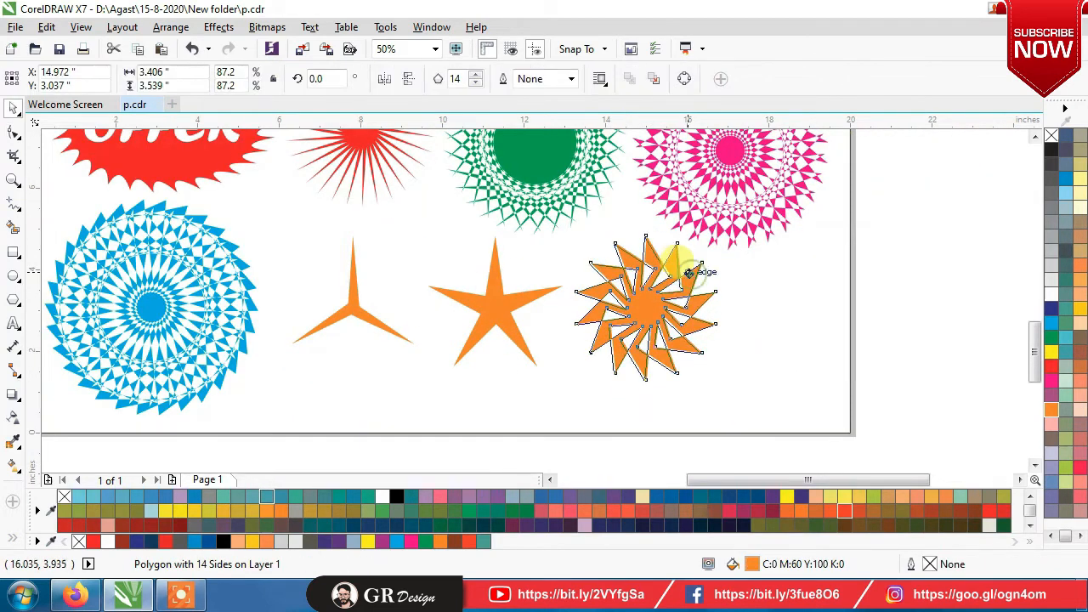
click(728, 496)
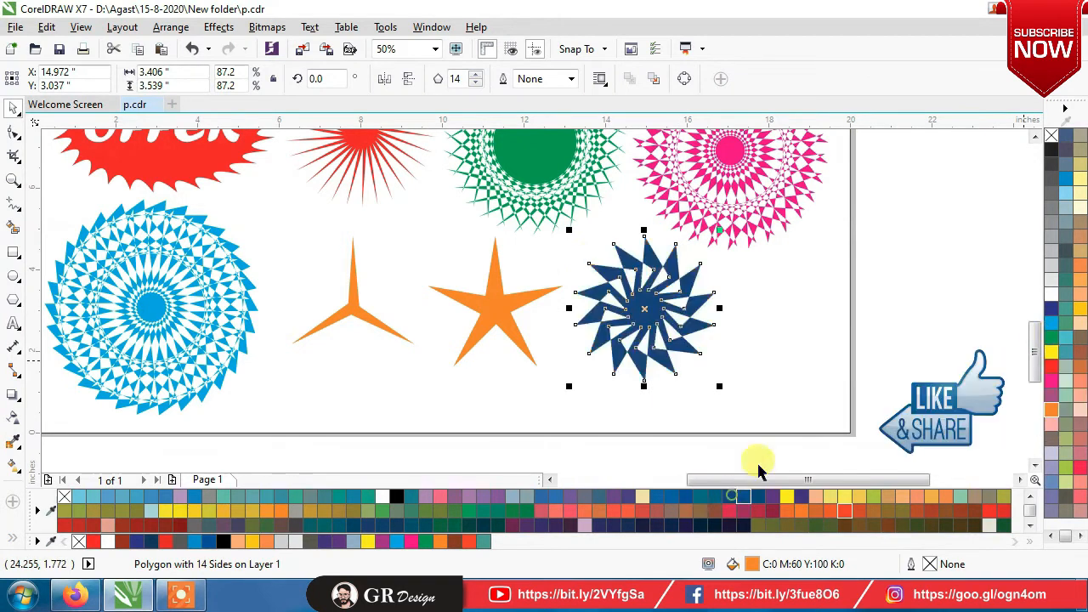
click(568, 262)
- Enlarge the dark blue pinwheel to about 3.6 in wide and shift it slightly left and up
drag(698, 313, 688, 311)
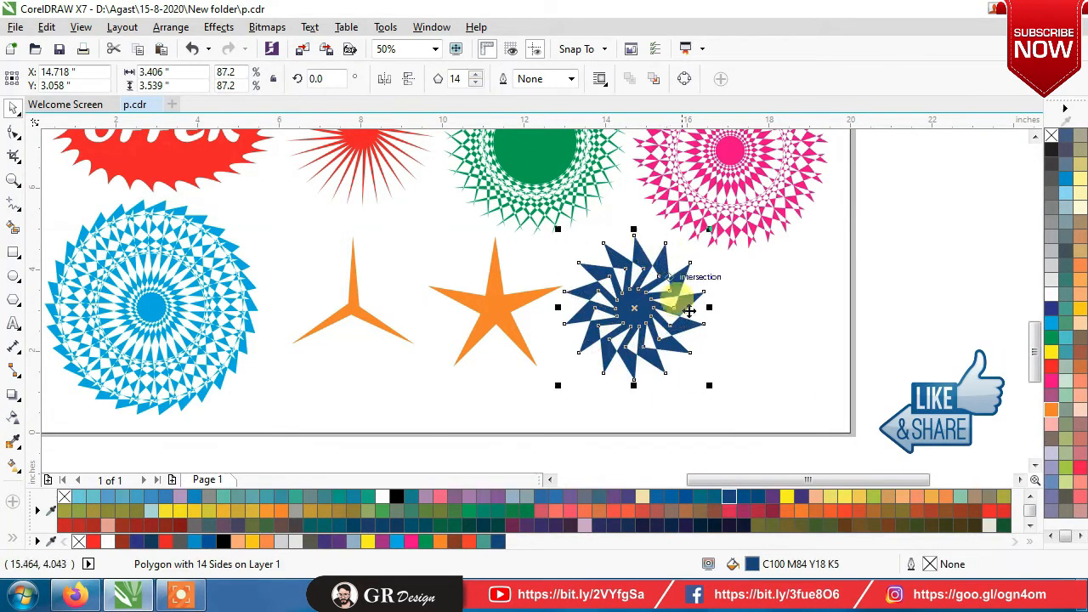
click(710, 383)
key(ctrl+z)
click(664, 321)
drag(710, 383, 719, 389)
drag(678, 282, 676, 270)
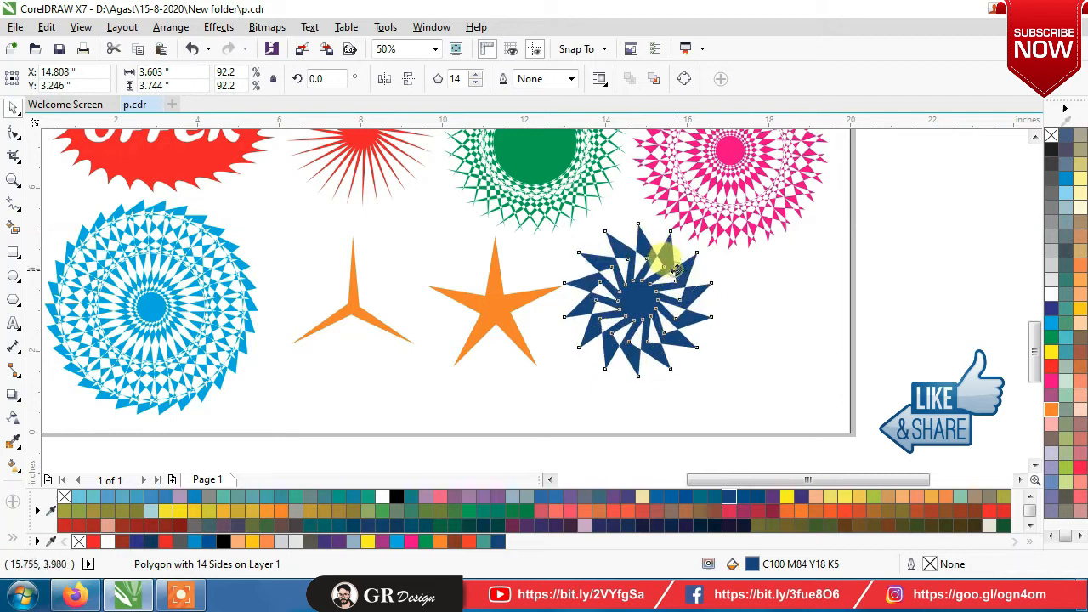
click(892, 287)
- Enlarge the dark blue pinwheel further to about 3.85 in wide
key(F4)
click(629, 419)
click(805, 400)
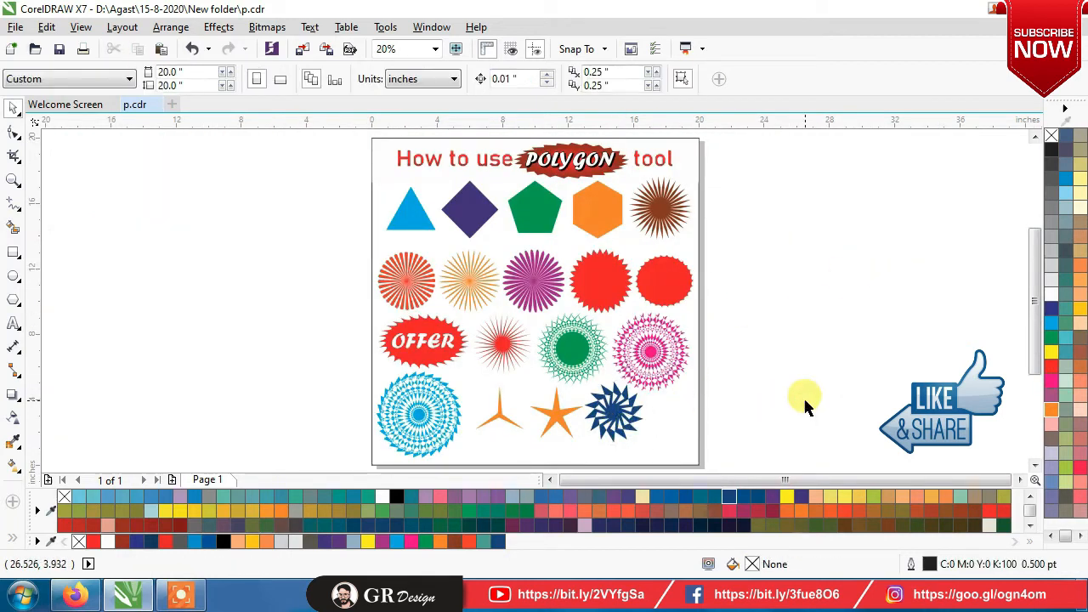
click(639, 423)
drag(647, 444, 655, 444)
click(767, 380)
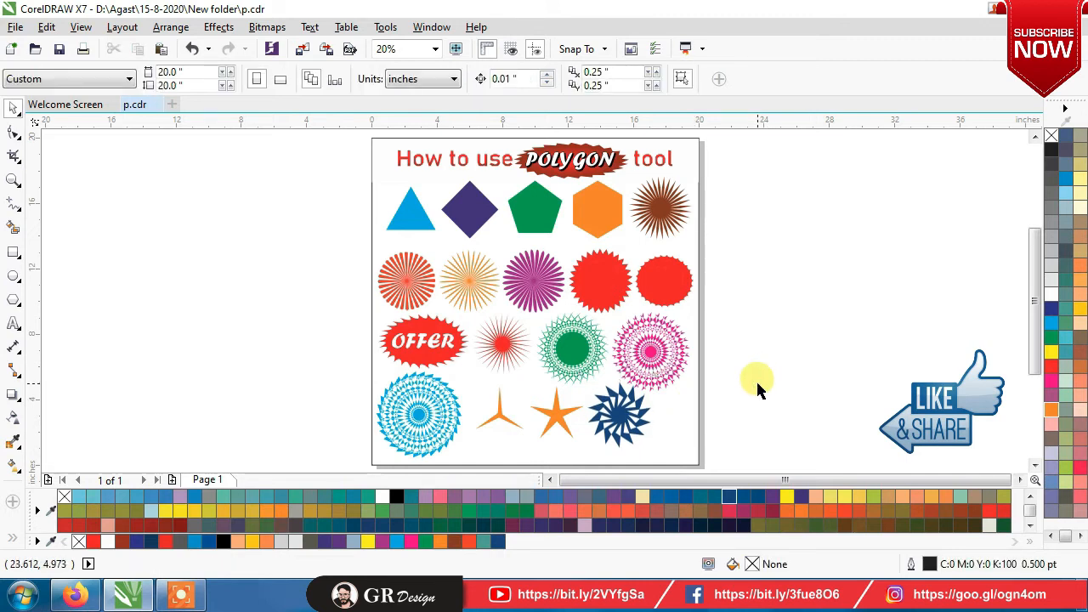
- Place a copy of the dark blue pinwheel to its right and move the original down level with it
click(604, 325)
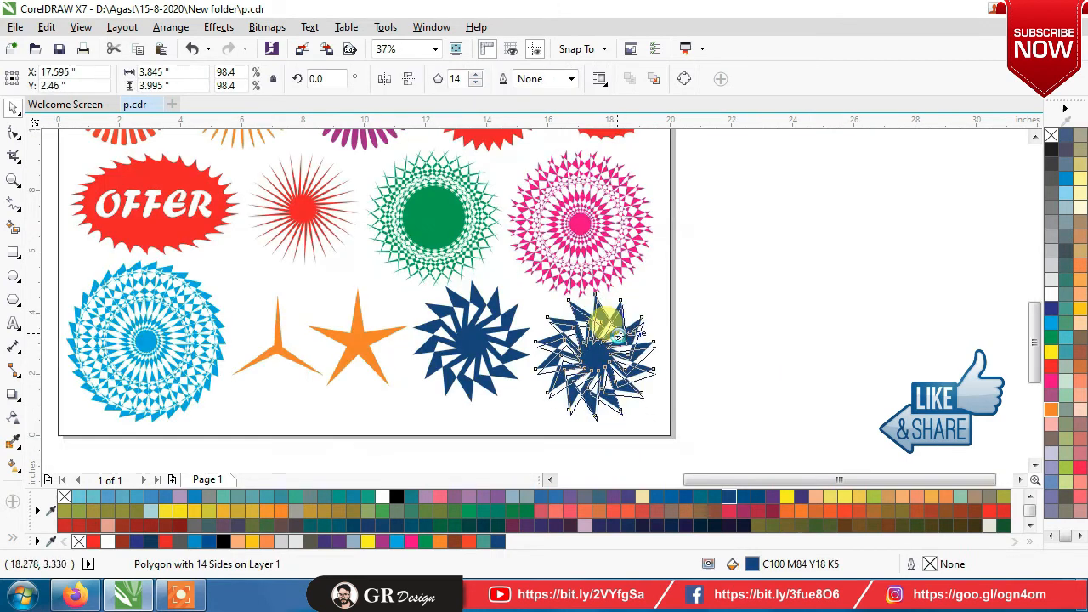
click(486, 308)
drag(486, 308, 493, 327)
click(616, 326)
scroll(617, 329, up, 2)
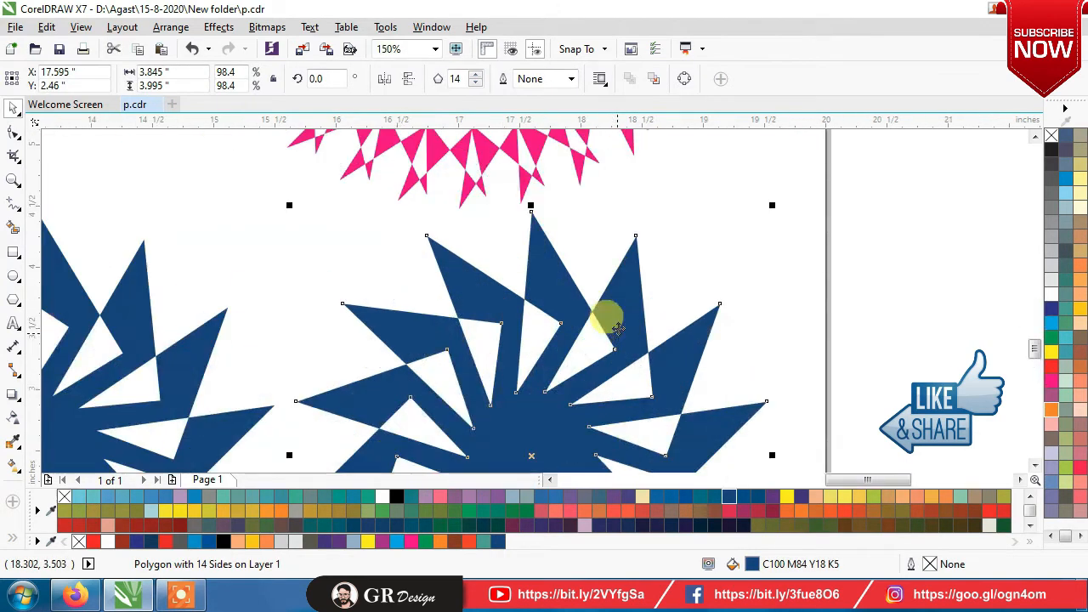
click(198, 599)
click(1003, 532)
click(845, 368)
- Drag the blade edges of the right dark blue pinwheel to notch all its blades into a more broken pattern
click(593, 348)
click(546, 276)
click(12, 133)
drag(492, 280, 413, 275)
scroll(519, 263, down, 1)
mouse_move(527, 289)
mouse_down()
mouse_move(555, 294)
mouse_move(529, 297)
mouse_up()
key(ctrl+space)
click(729, 289)
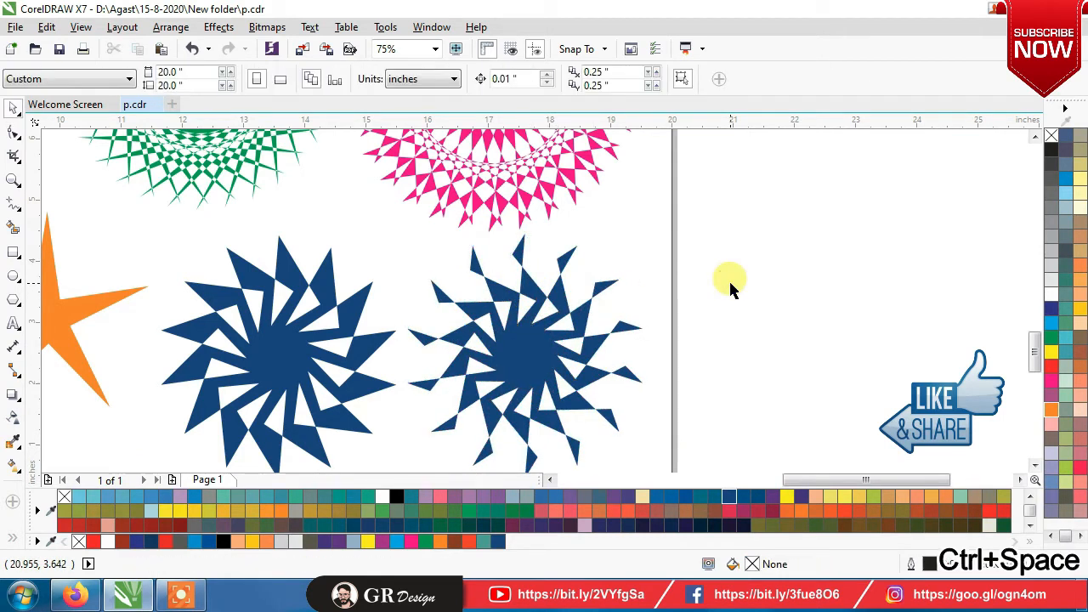